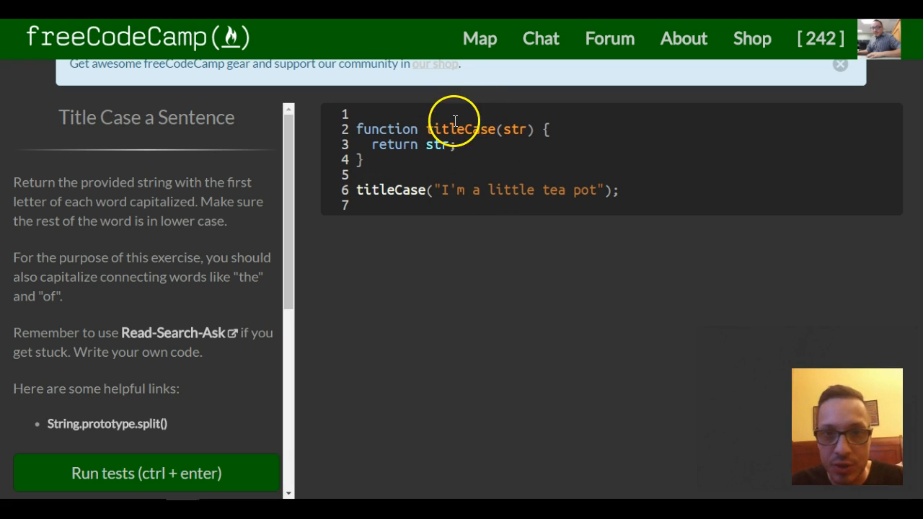
- Add var words = str.toLowerCase().split(" "); on a new line in the function body
{"action": "left_click", "coordinate": [563, 130]}
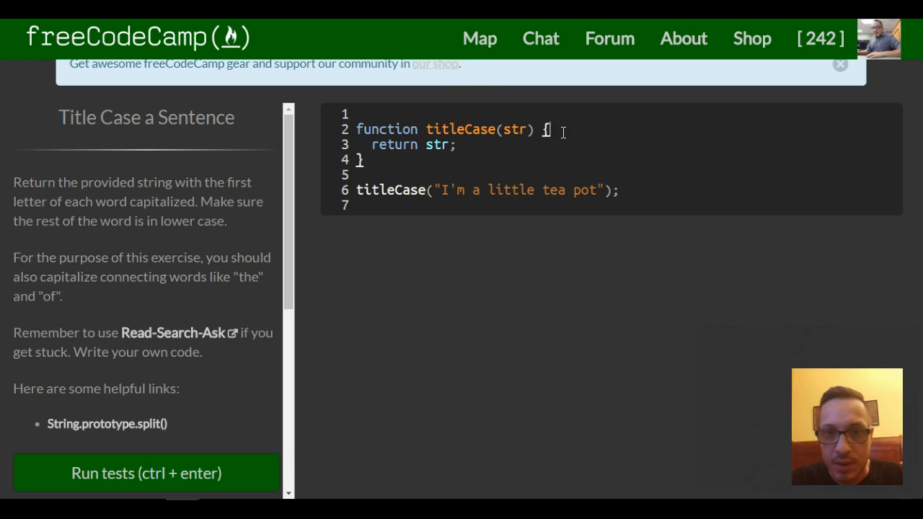
{"action": "key", "text": "Return"}
{"action": "key", "text": "Return"}
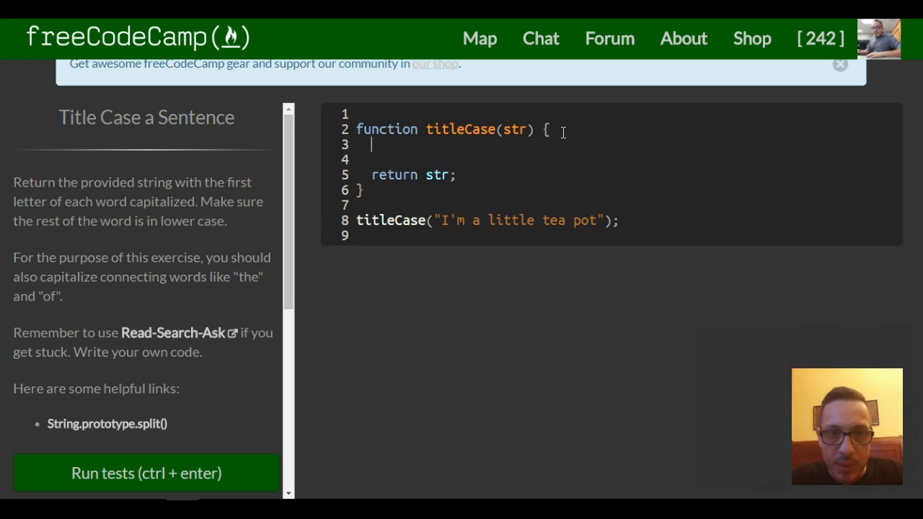
{"action": "type", "text": "var "}
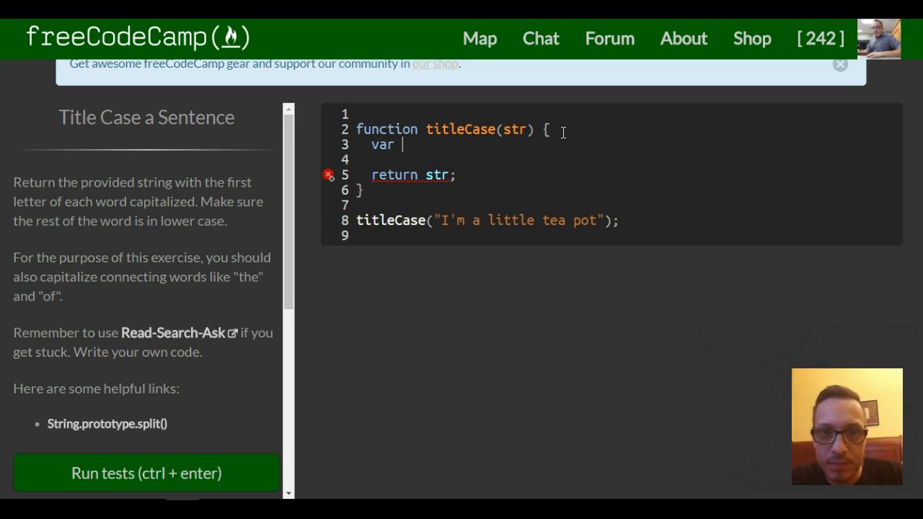
{"action": "type", "text": "words "}
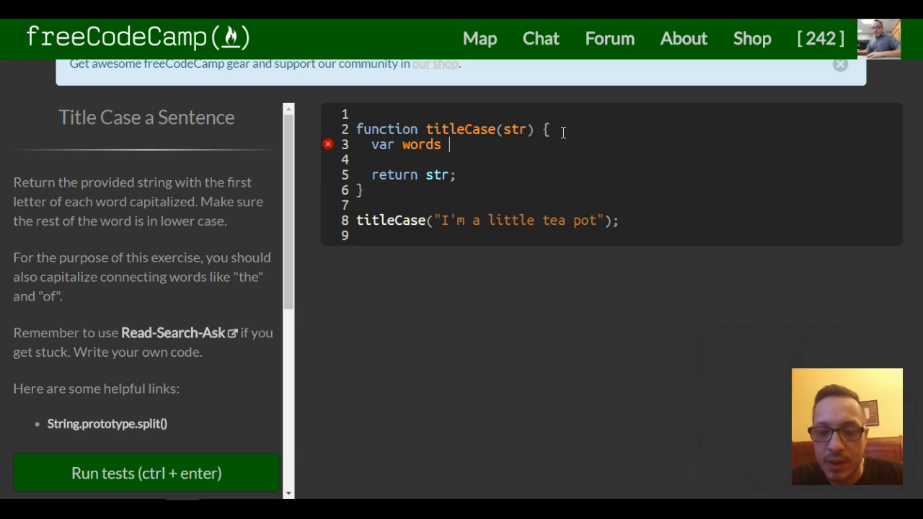
{"action": "type", "text": "="}
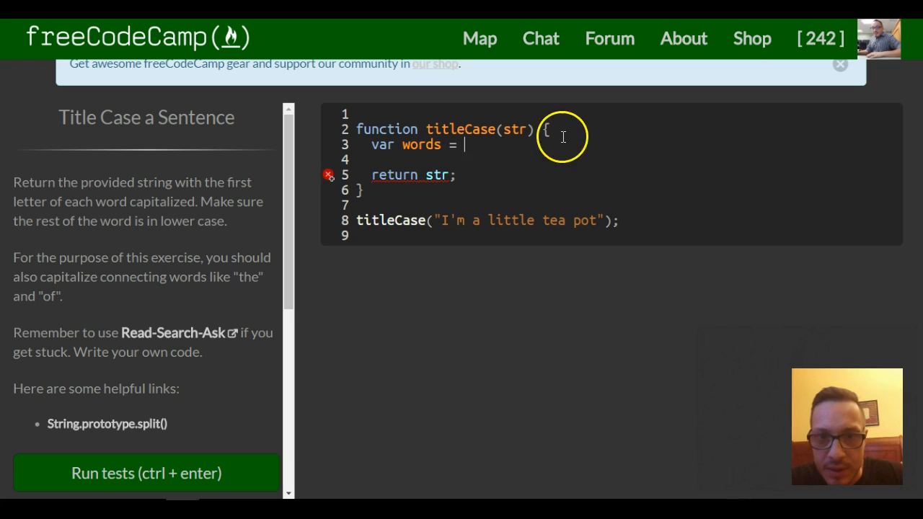
{"action": "left_click_drag", "start_coordinate": [442, 221], "coordinate": [603, 221]}
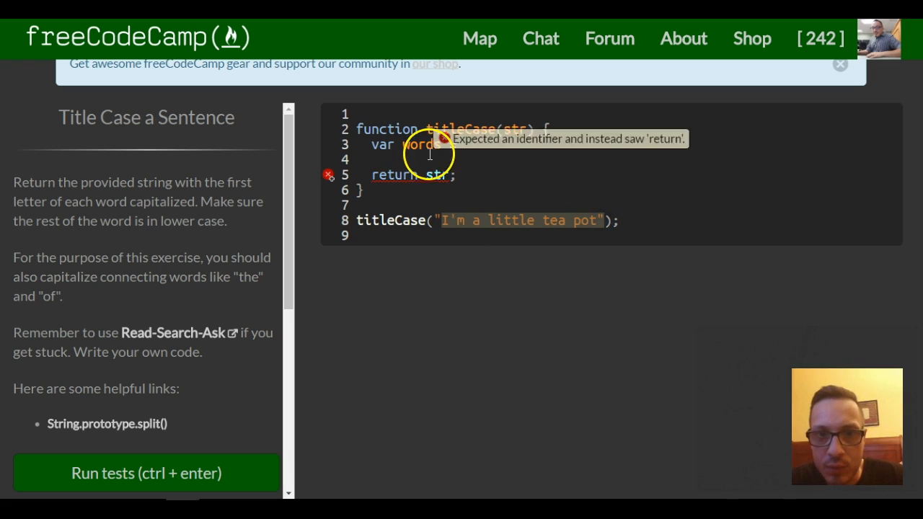
{"action": "type", "text": "="}
{"action": "left_click", "coordinate": [461, 144]}
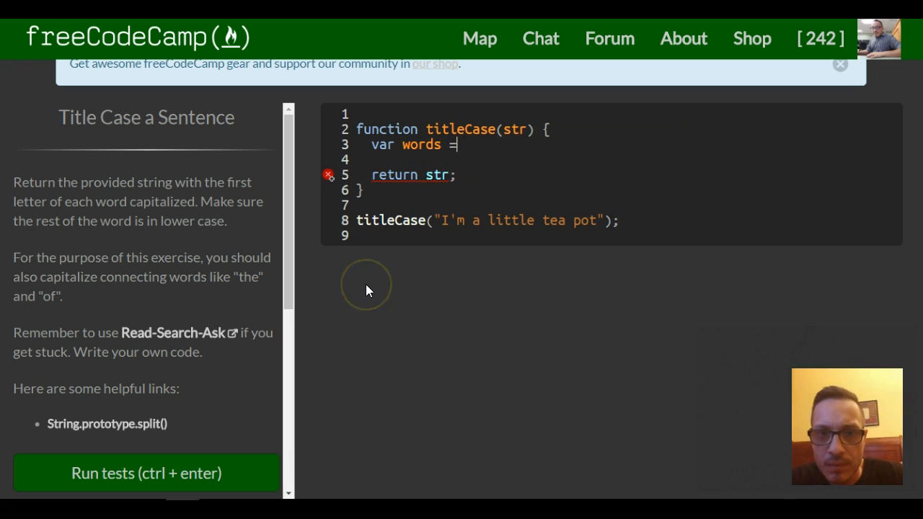
{"action": "type", "text": " str"}
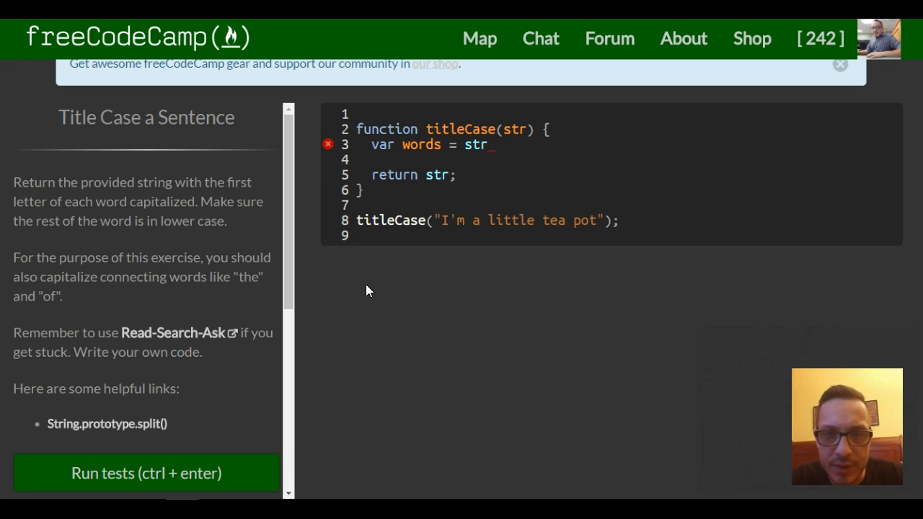
{"action": "type", "text": "."}
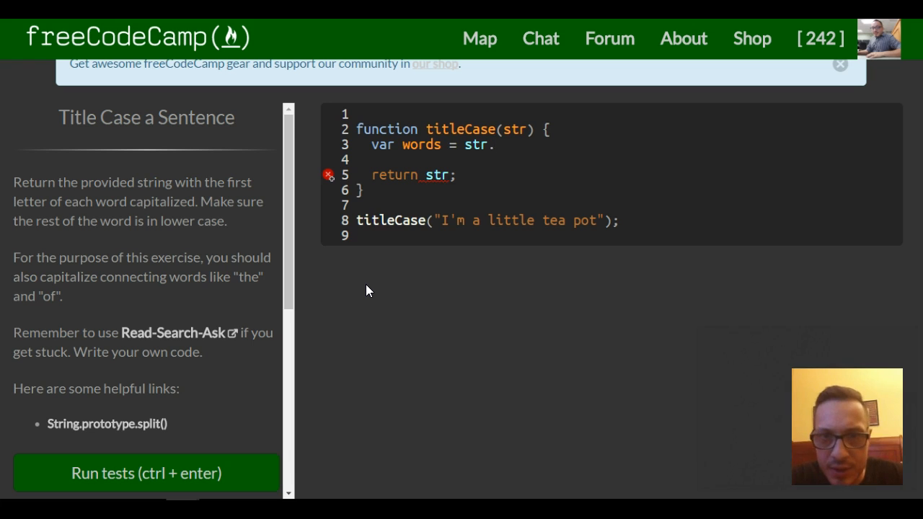
{"action": "type", "text": "toLowerCase()"}
{"action": "key", "text": "Right"}
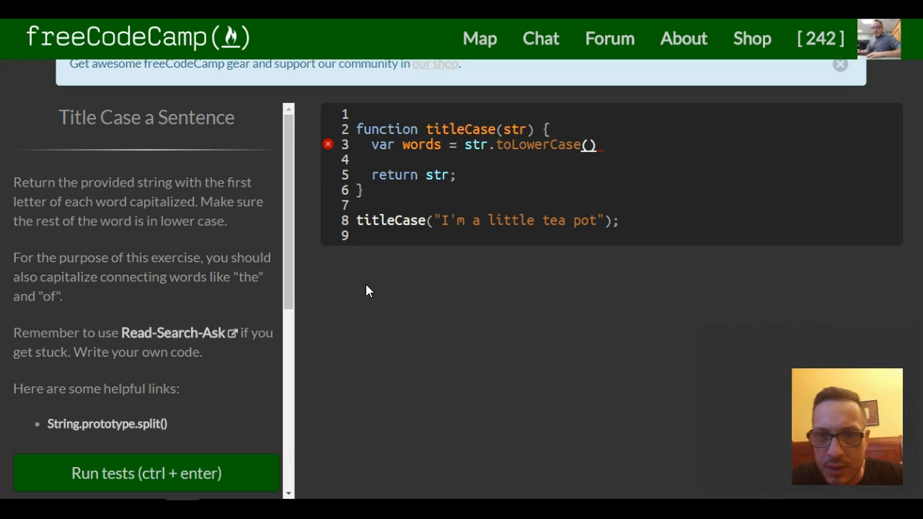
{"action": "type", "text": "."}
{"action": "type", "text": "split()"}
{"action": "type", "text": "\"\""}
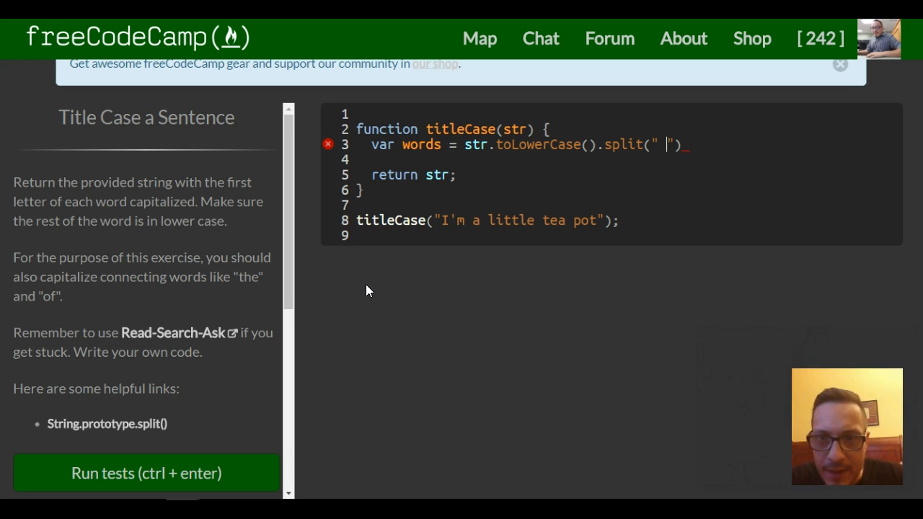
{"action": "key", "text": "End"}
{"action": "type", "text": ";"}
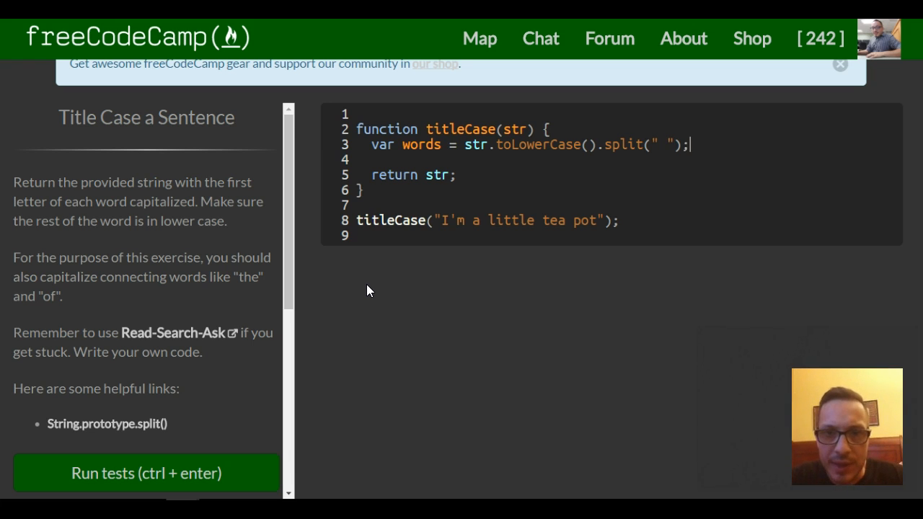
- Point out the words in the sample sentence, then change return str to return words
{"action": "left_click_drag", "start_coordinate": [441, 220], "coordinate": [600, 220]}
{"action": "left_click", "coordinate": [473, 221]}
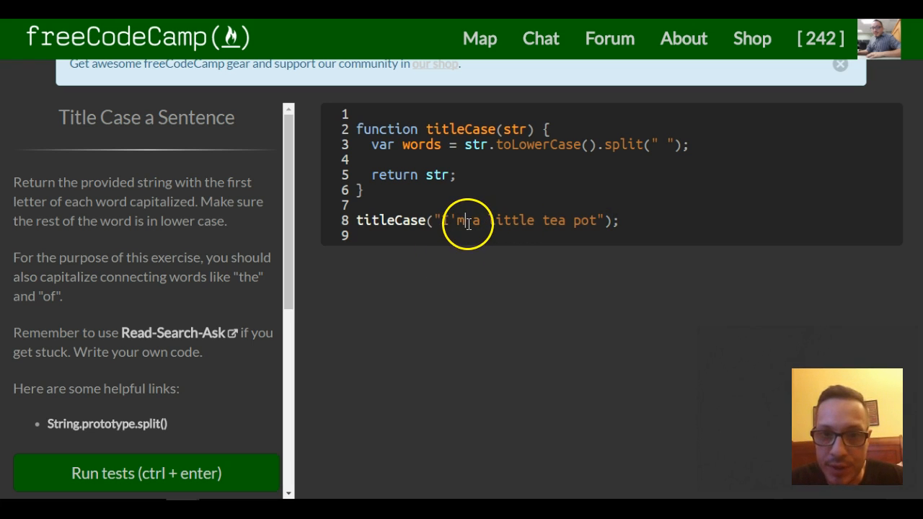
{"action": "left_click_drag", "start_coordinate": [461, 221], "coordinate": [440, 221]}
{"action": "double_click", "coordinate": [476, 221]}
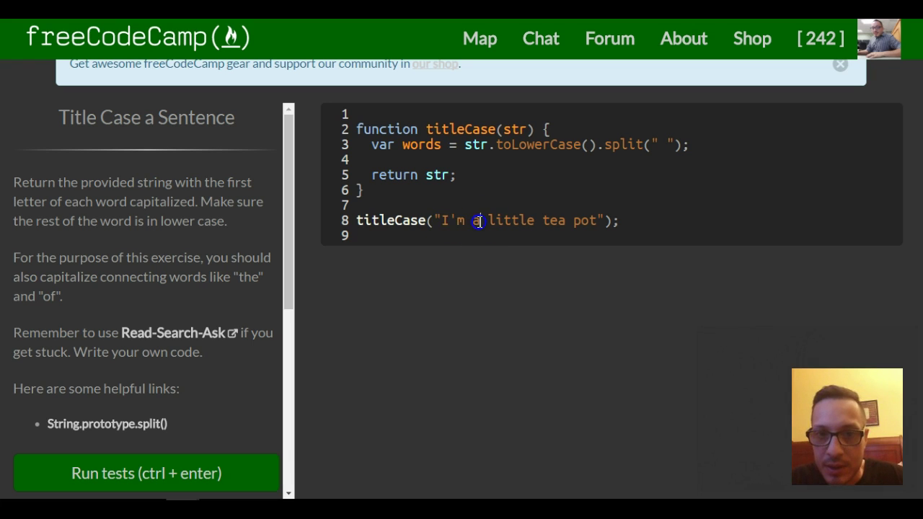
{"action": "double_click", "coordinate": [438, 174]}
{"action": "type", "text": "words"}
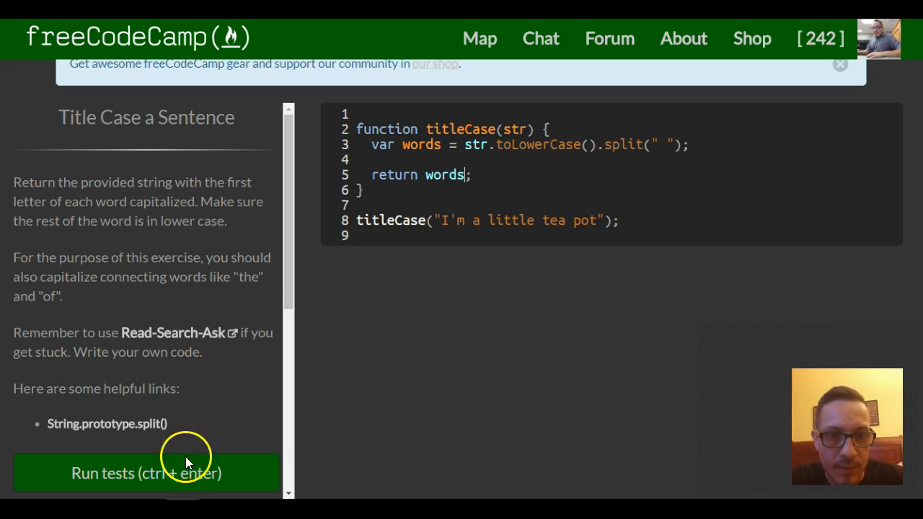
- Run the tests to see the lowercase word array and four failing checks, then resume at the end of line 3
{"action": "left_click", "coordinate": [184, 473]}
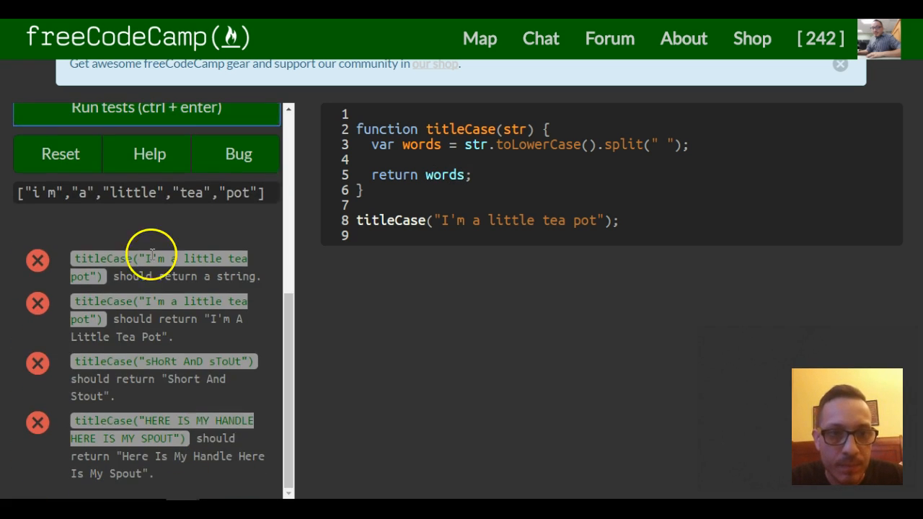
{"action": "left_click_drag", "start_coordinate": [22, 193], "coordinate": [263, 193]}
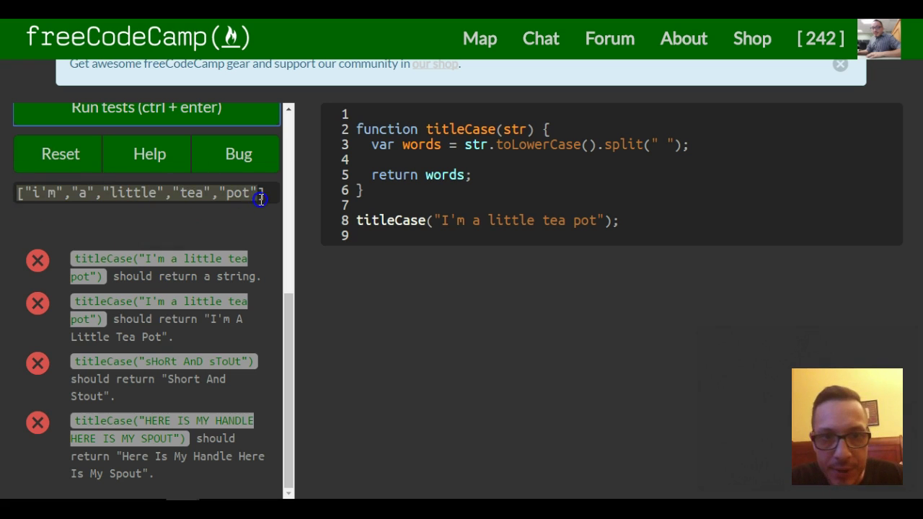
{"action": "left_click", "coordinate": [56, 193]}
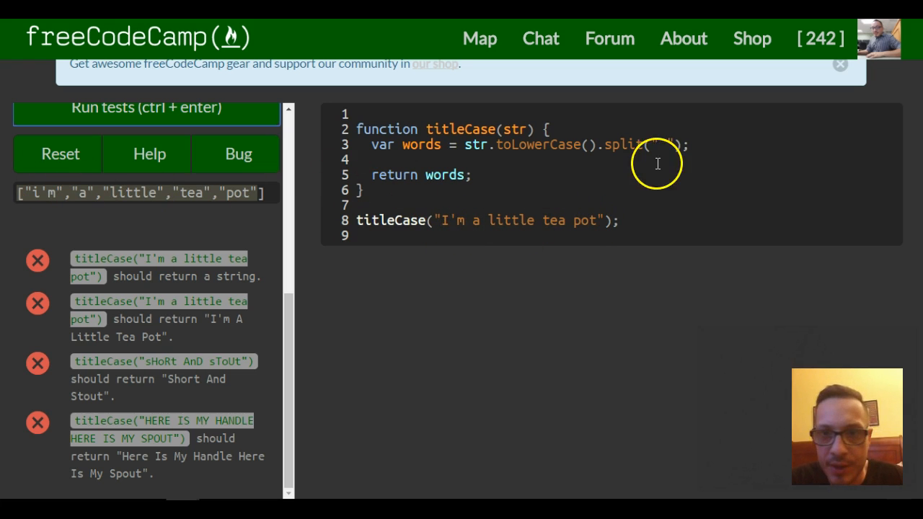
{"action": "left_click", "coordinate": [701, 144]}
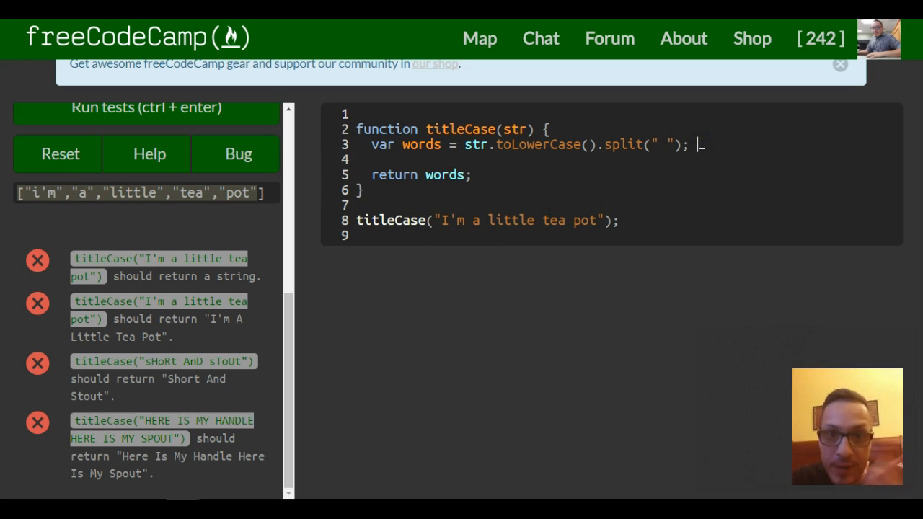
- Write a for loop header counting i from 0 to words.length with an opening brace
{"action": "key", "text": "Return"}
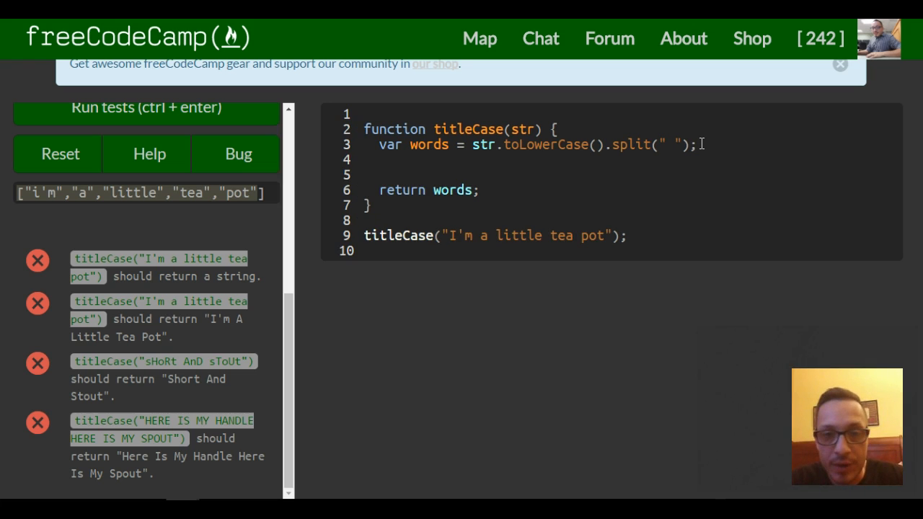
{"action": "type", "text": "for"}
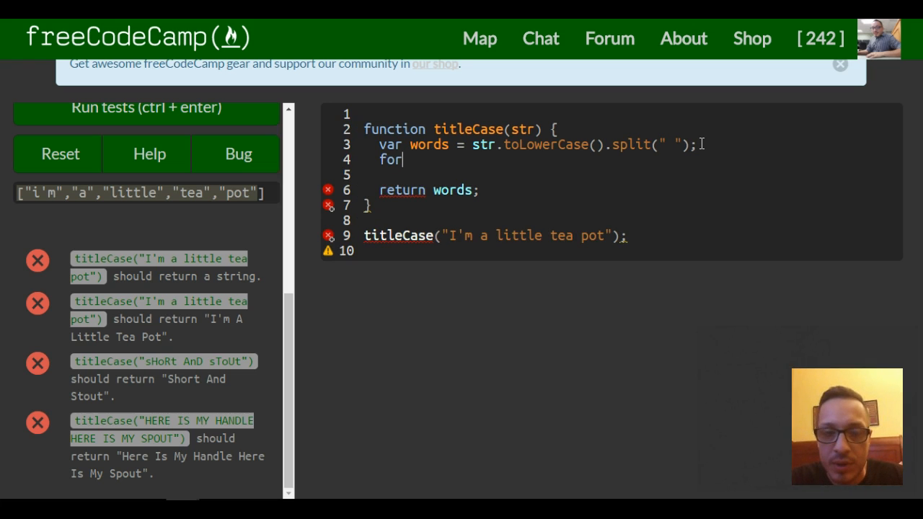
{"action": "type", "text": " ("}
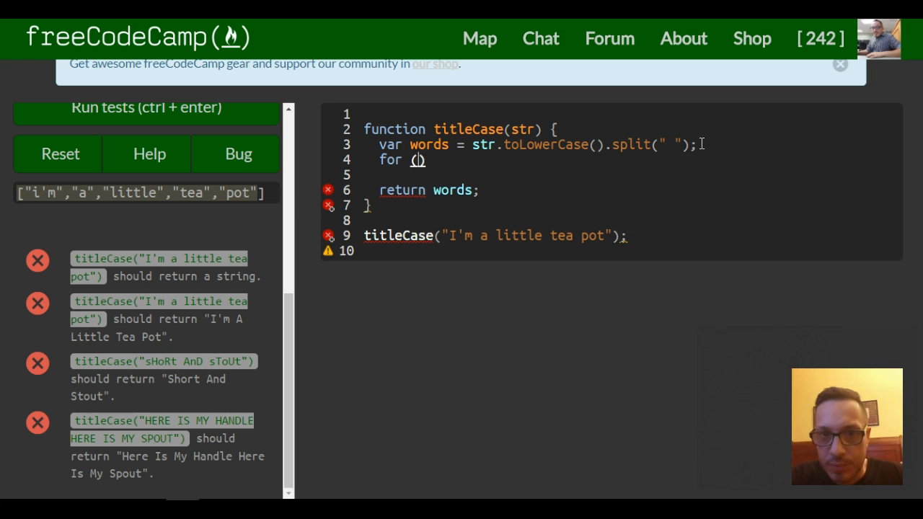
{"action": "type", "text": "var"}
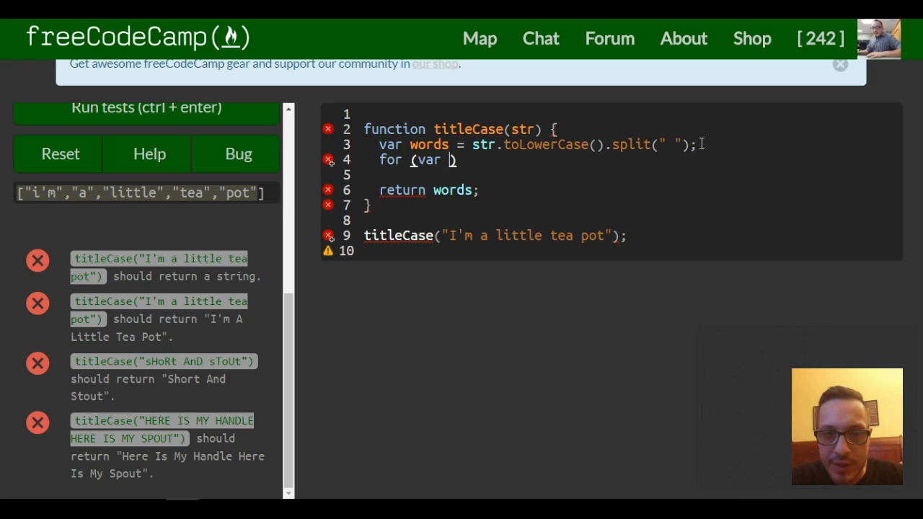
{"action": "type", "text": " i = 0"}
{"action": "key", "text": "BackSpace"}
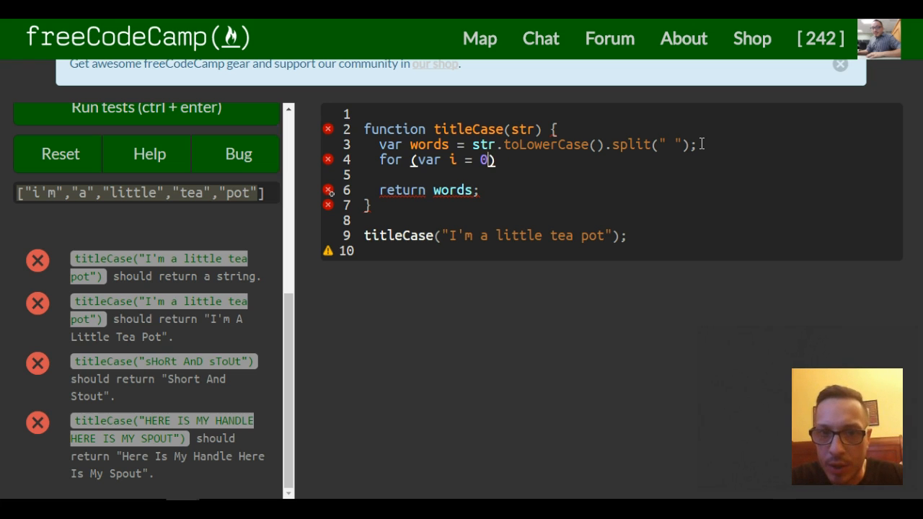
{"action": "type", "text": ";"}
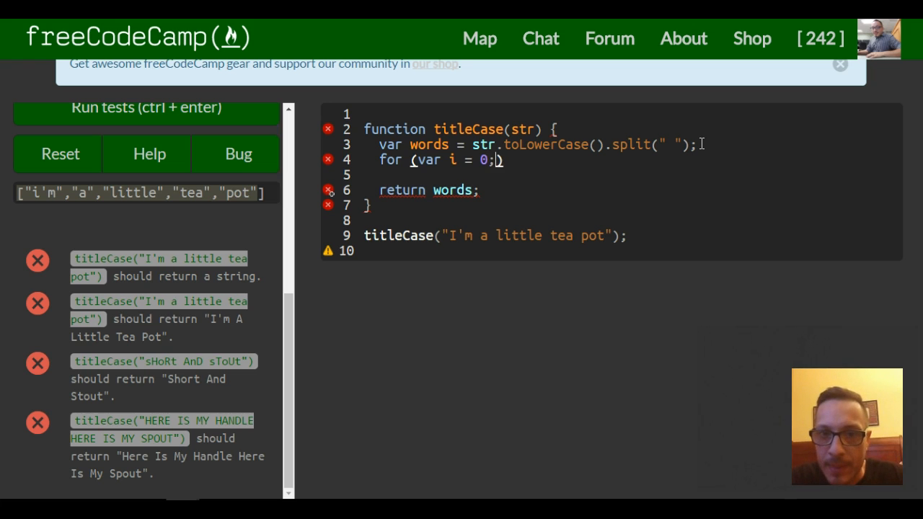
{"action": "type", "text": " i < "}
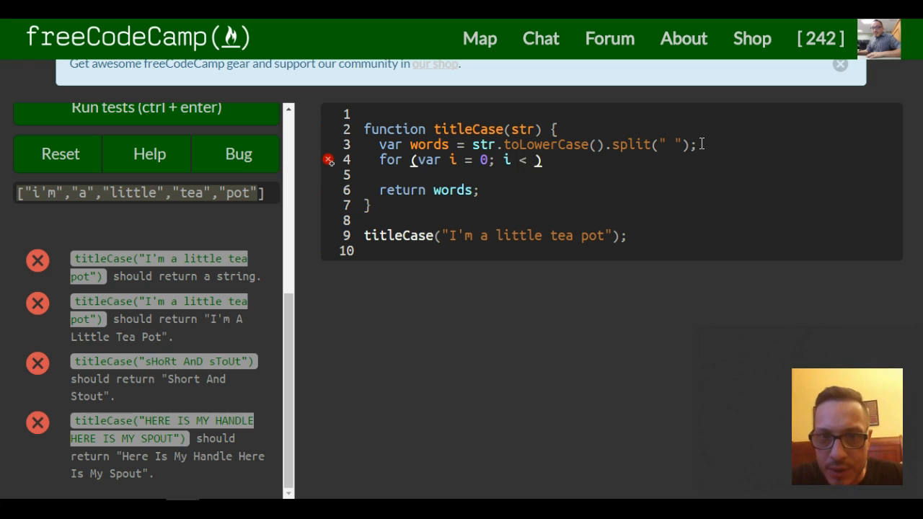
{"action": "type", "text": "word"}
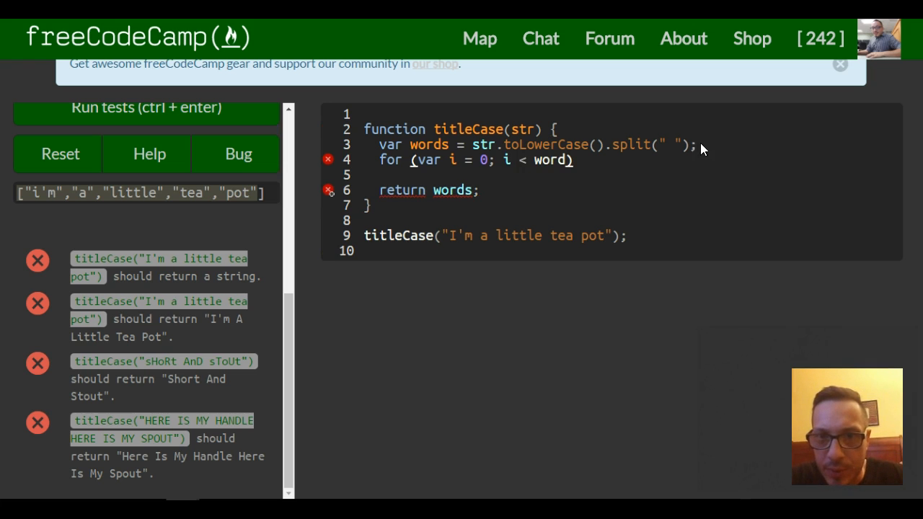
{"action": "type", "text": "s"}
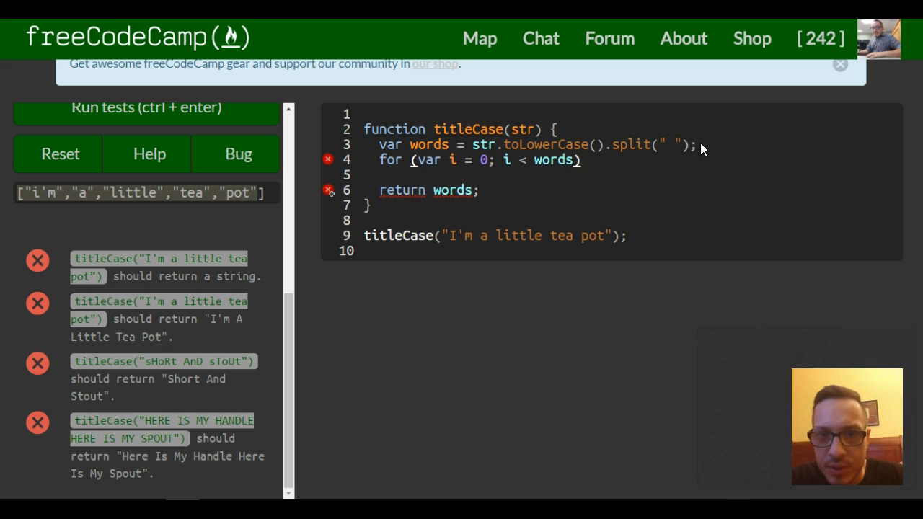
{"action": "type", "text": ".lengh"}
{"action": "key", "text": "BackSpace"}
{"action": "type", "text": "th"}
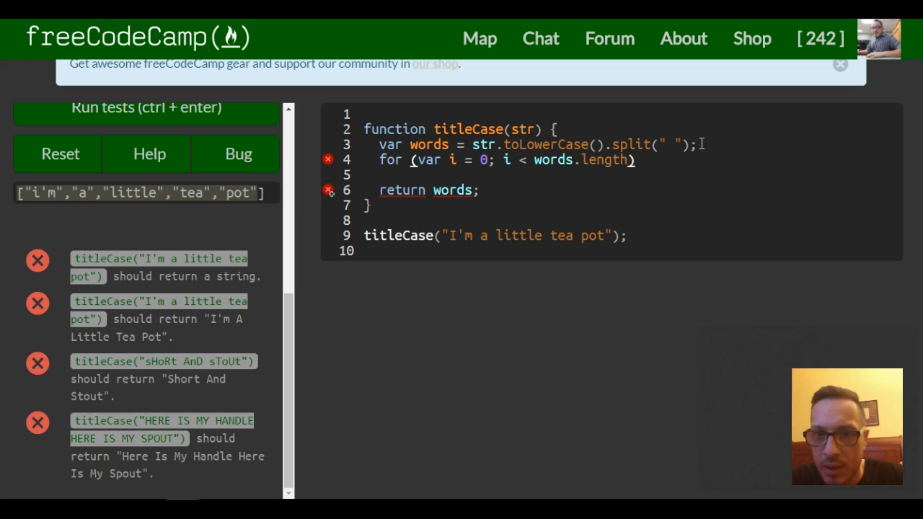
{"action": "type", "text": "; i"}
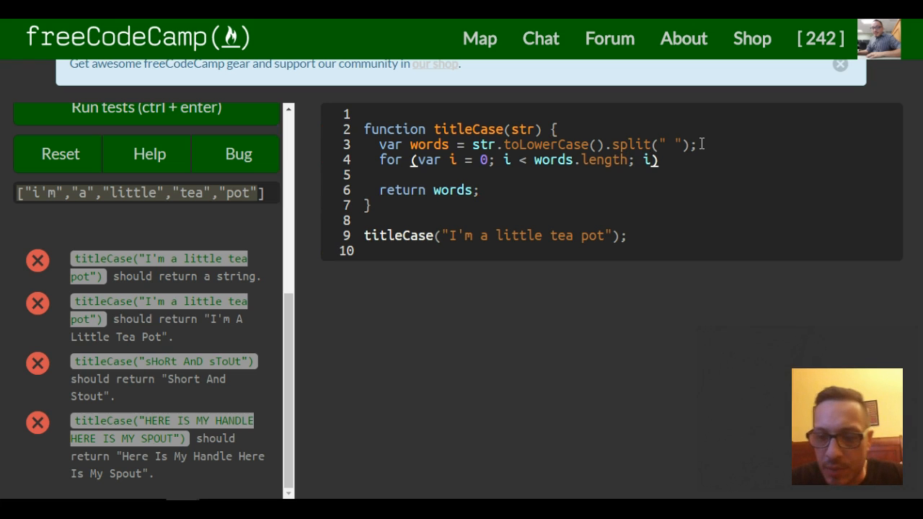
{"action": "type", "text": "++"}
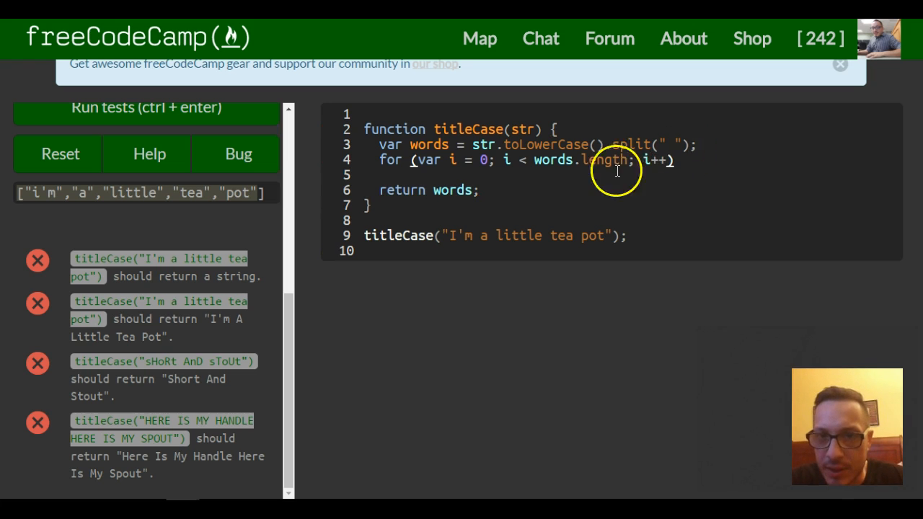
{"action": "left_click", "coordinate": [682, 160]}
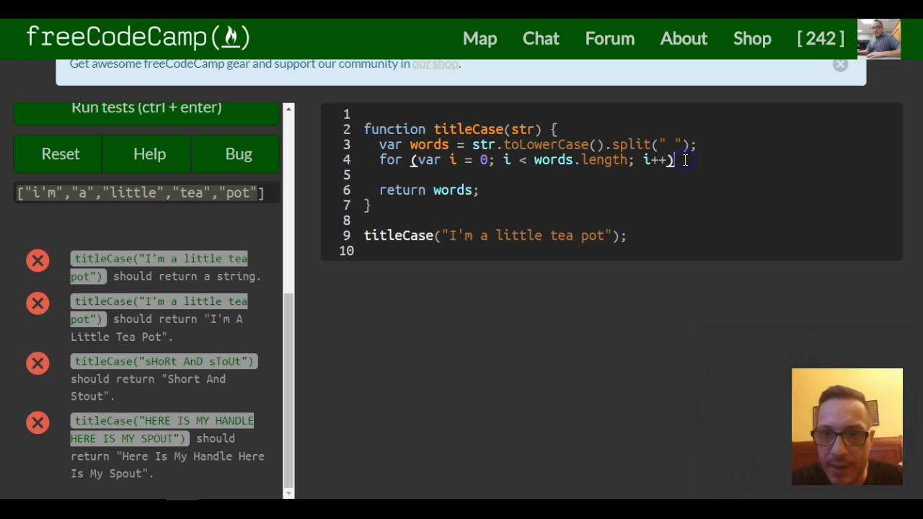
{"action": "type", "text": "{"}
- Inside the loop, declare var letters = words[i].split(""); and start a new line below it
{"action": "key", "text": "Return"}
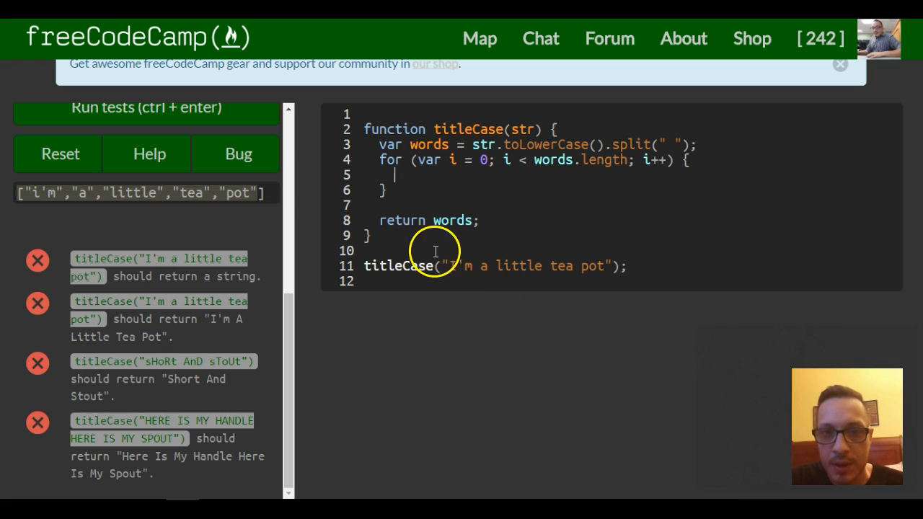
{"action": "type", "text": "var letters"}
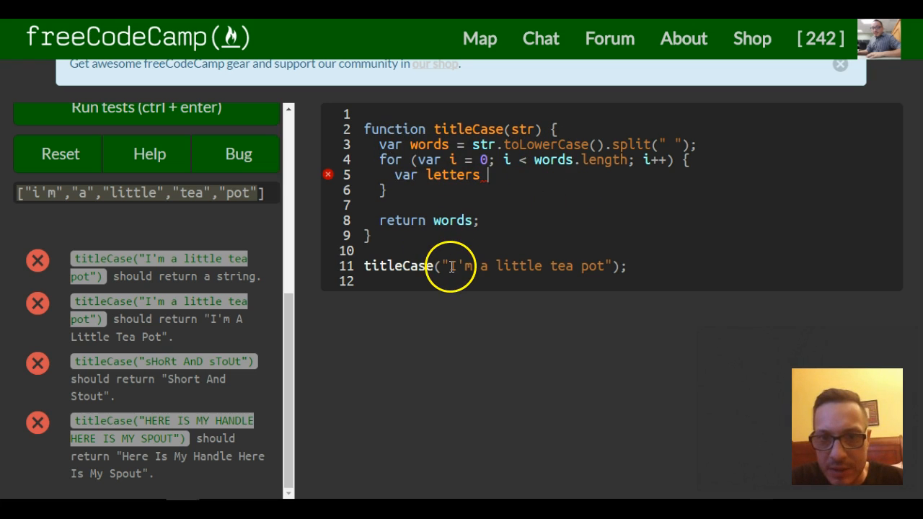
{"action": "left_click_drag", "start_coordinate": [444, 266], "coordinate": [473, 266]}
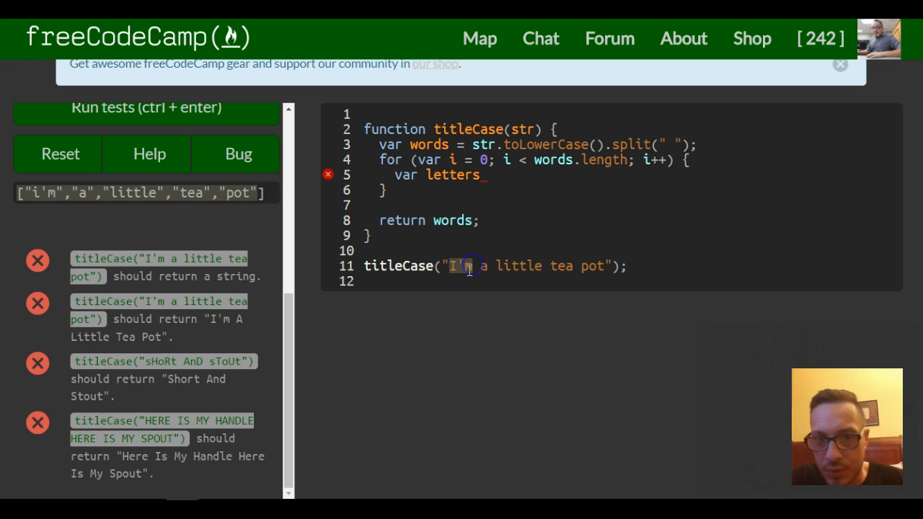
{"action": "left_click", "coordinate": [485, 175]}
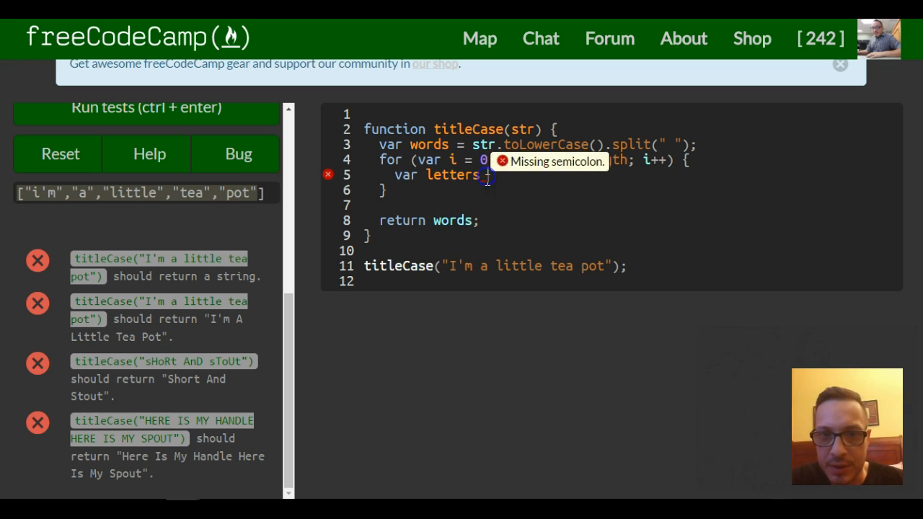
{"action": "key", "text": "BackSpace"}
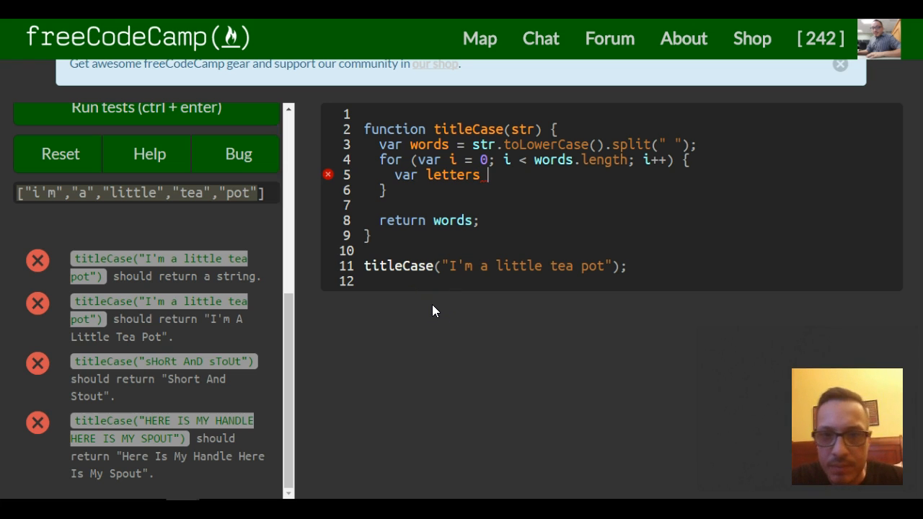
{"action": "type", "text": "= "}
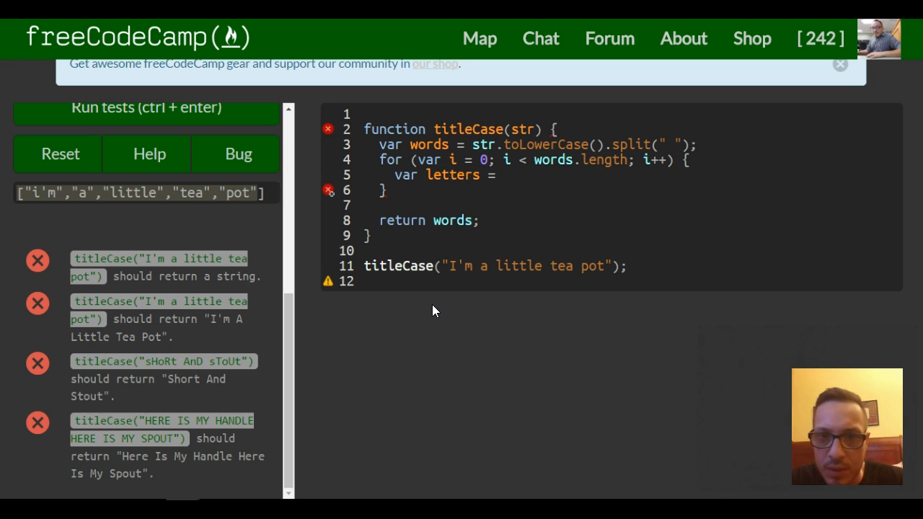
{"action": "type", "text": "words[i"}
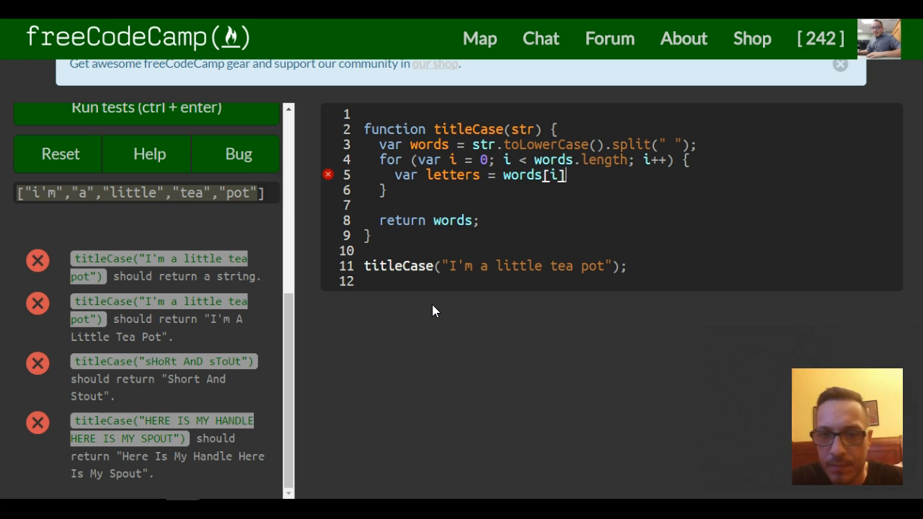
{"action": "key", "text": "Right"}
{"action": "type", "text": ".split"}
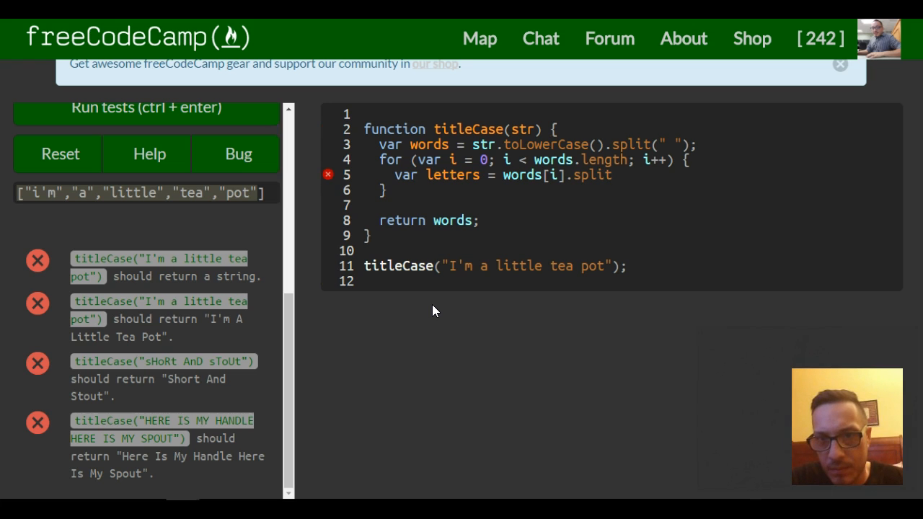
{"action": "type", "text": "("}
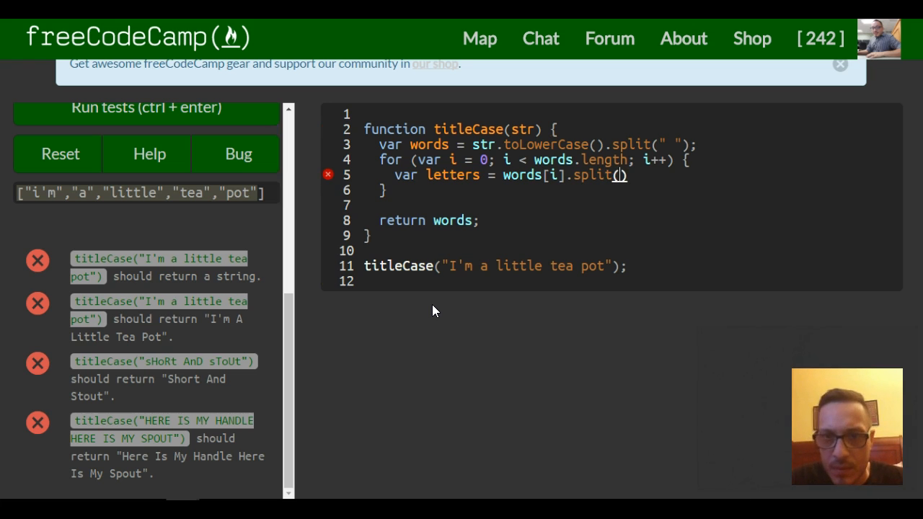
{"action": "type", "text": "\""}
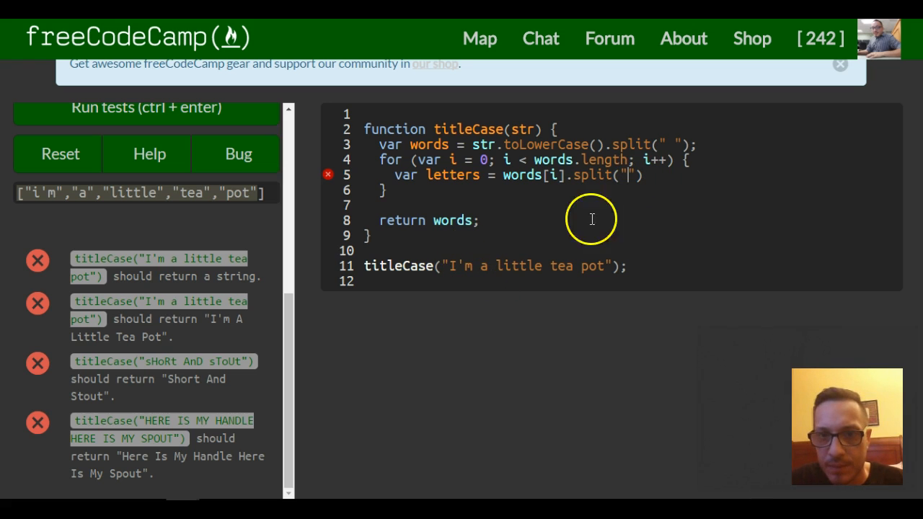
{"action": "left_click", "coordinate": [651, 176]}
{"action": "type", "text": ";"}
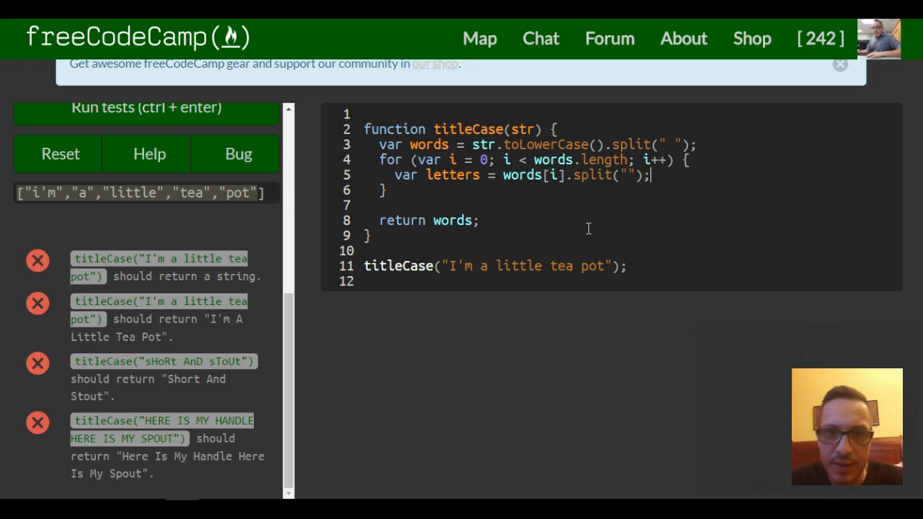
{"action": "key", "text": "Return"}
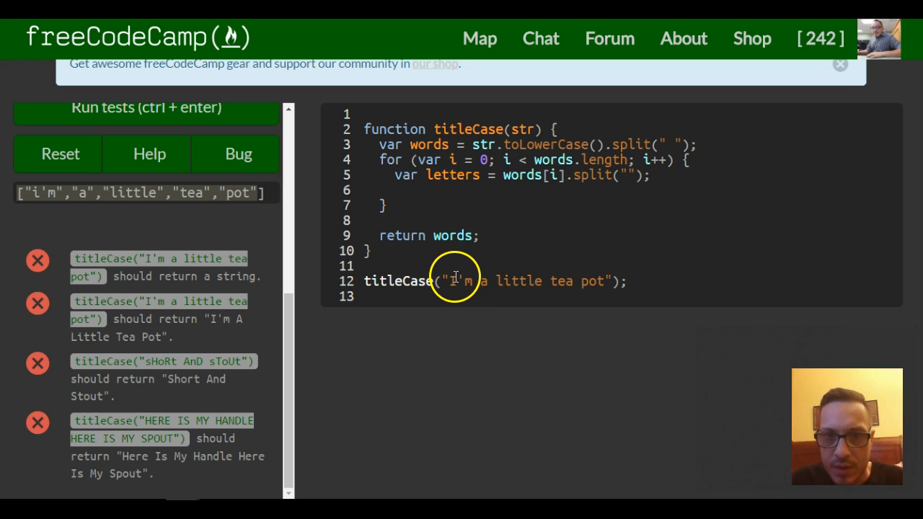
- Highlight I'm, a and little in the sample sentence, then add a line below the letters declaration
{"action": "left_click_drag", "start_coordinate": [448, 281], "coordinate": [471, 282]}
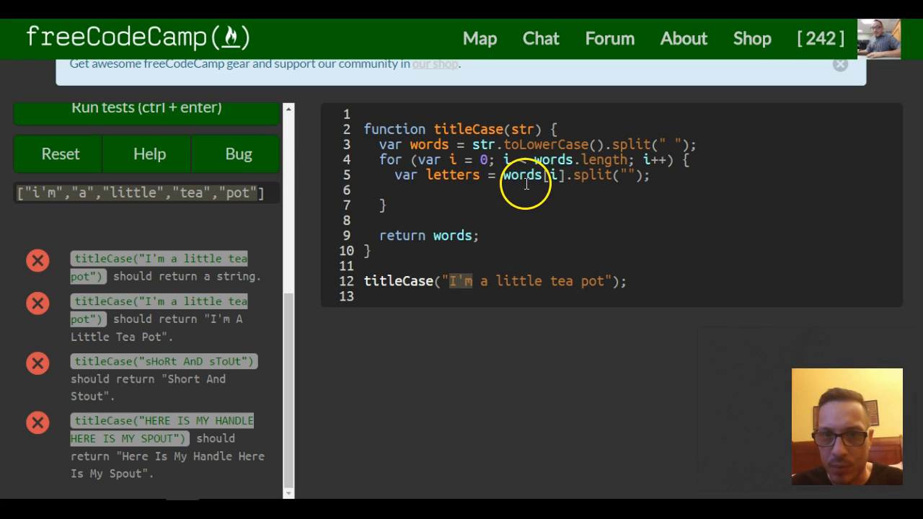
{"action": "double_click", "coordinate": [485, 281]}
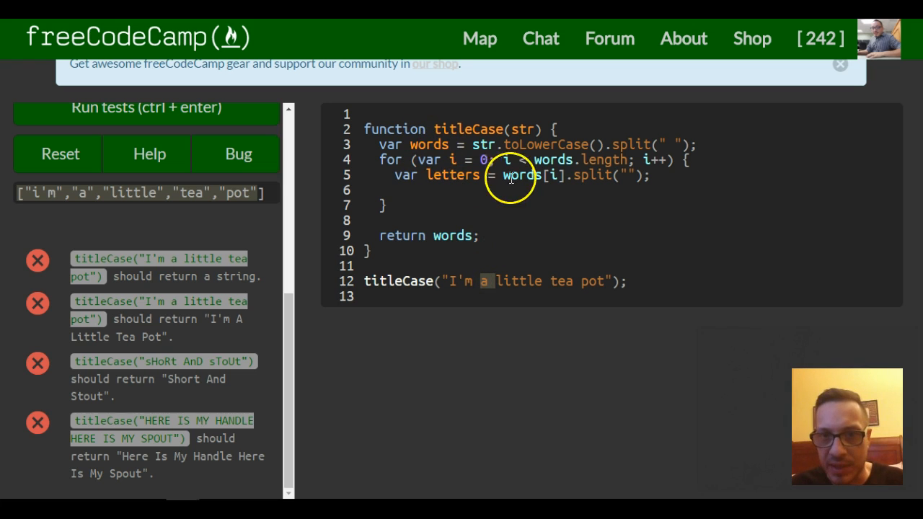
{"action": "left_click_drag", "start_coordinate": [497, 281], "coordinate": [543, 282]}
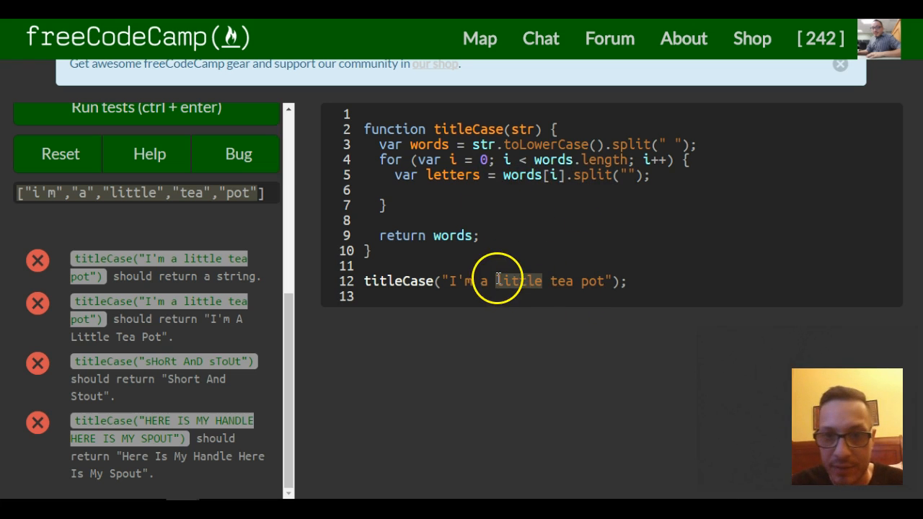
{"action": "left_click", "coordinate": [657, 173]}
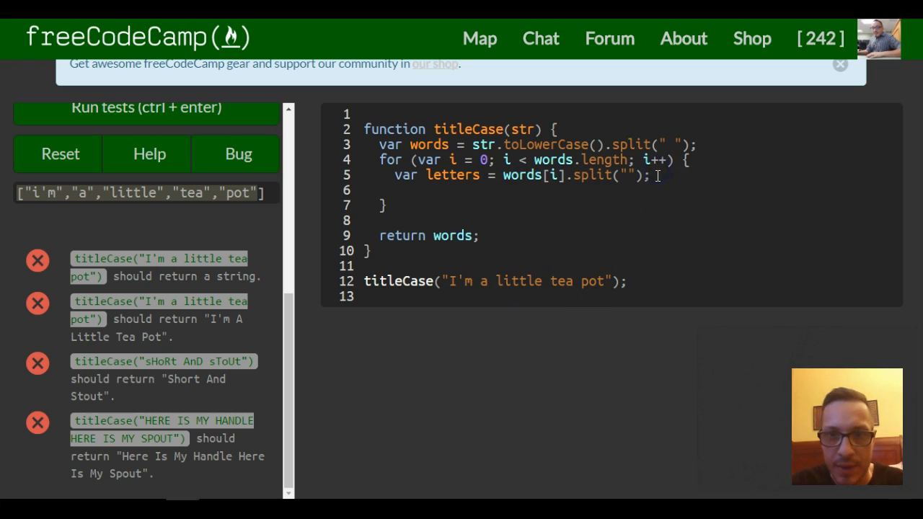
{"action": "key", "text": "Return"}
{"action": "type", "text": "l"}
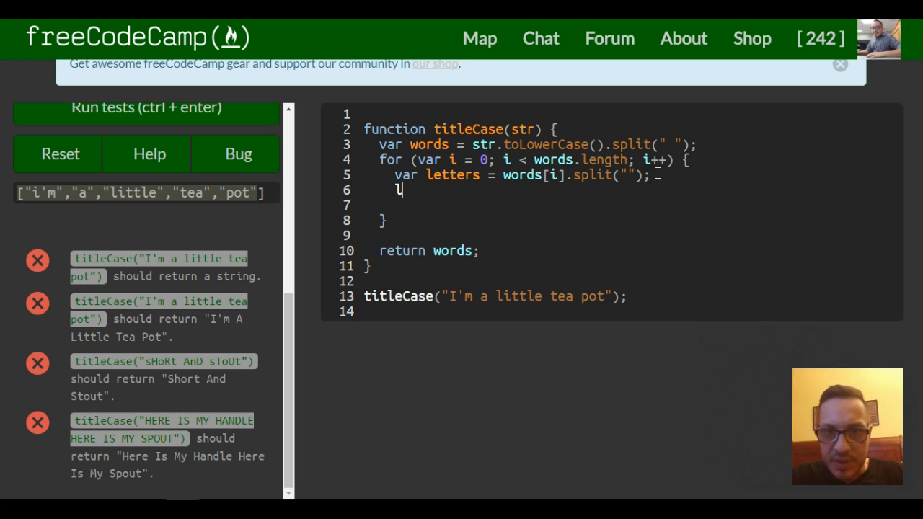
{"action": "type", "text": "etters"}
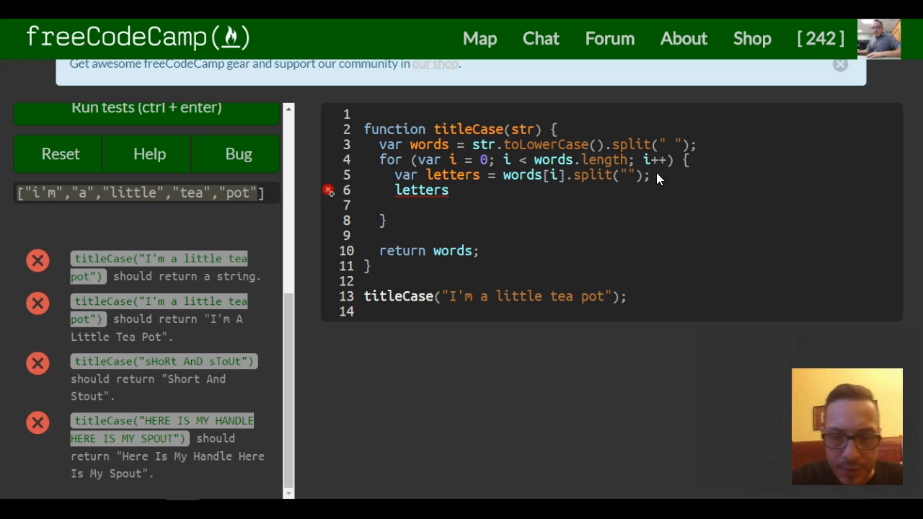
{"action": "type", "text": "["}
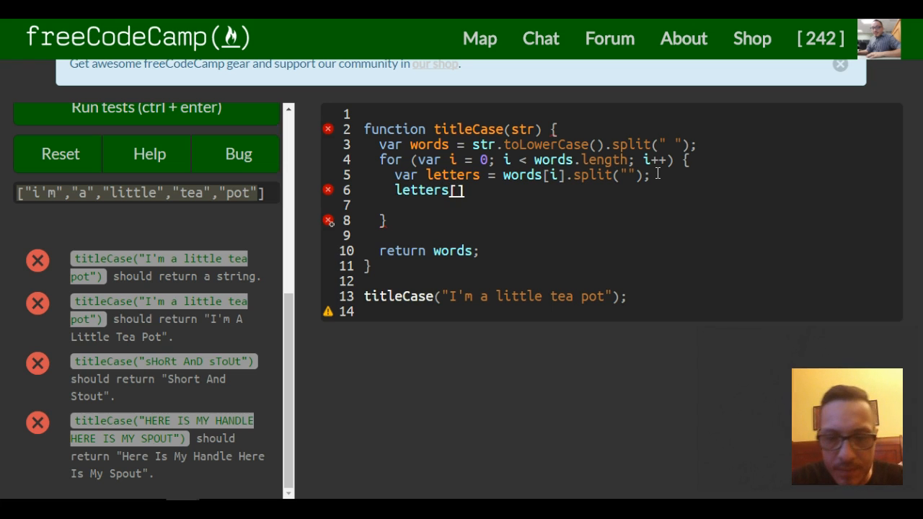
{"action": "type", "text": "0"}
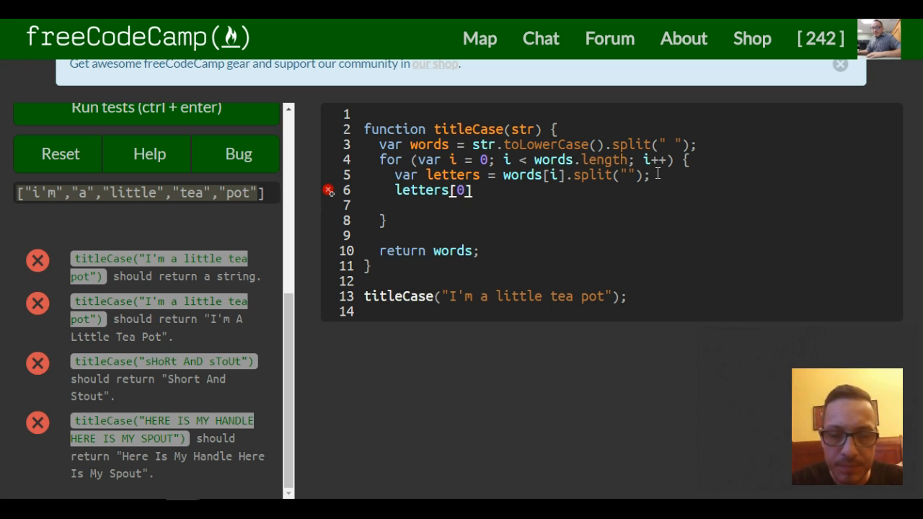
{"action": "type", "text": "]"}
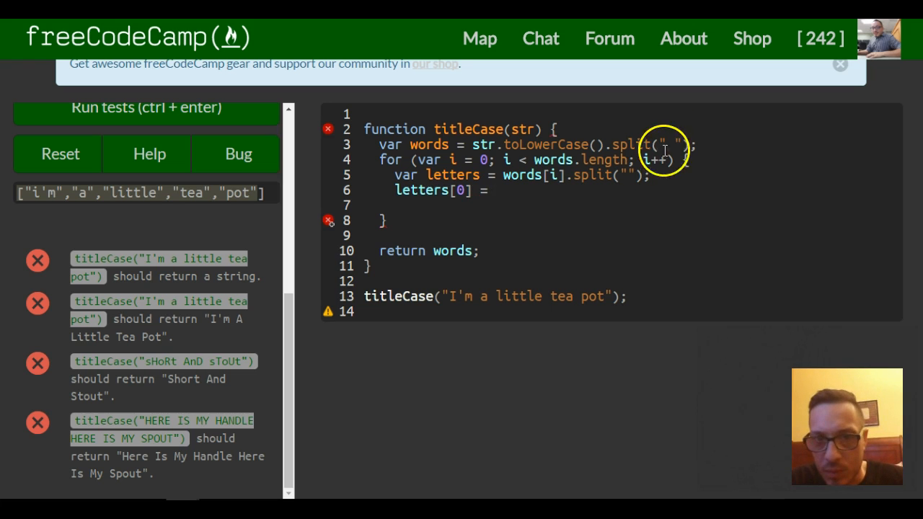
- Write letters[0] on line 6, pointing out the zero index and words[i] above
{"action": "left_click", "coordinate": [469, 191]}
{"action": "double_click", "coordinate": [459, 191]}
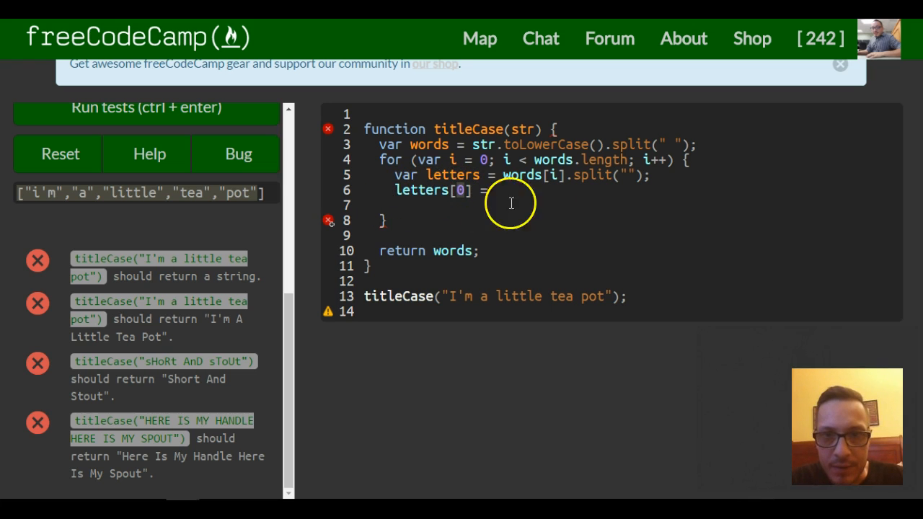
{"action": "double_click", "coordinate": [525, 179]}
{"action": "left_click_drag", "start_coordinate": [525, 179], "coordinate": [568, 179]}
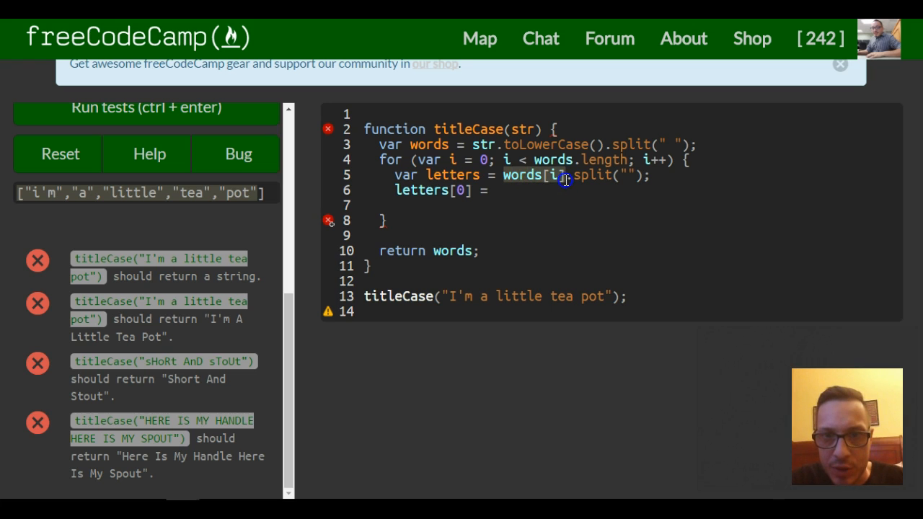
{"action": "left_click", "coordinate": [466, 193]}
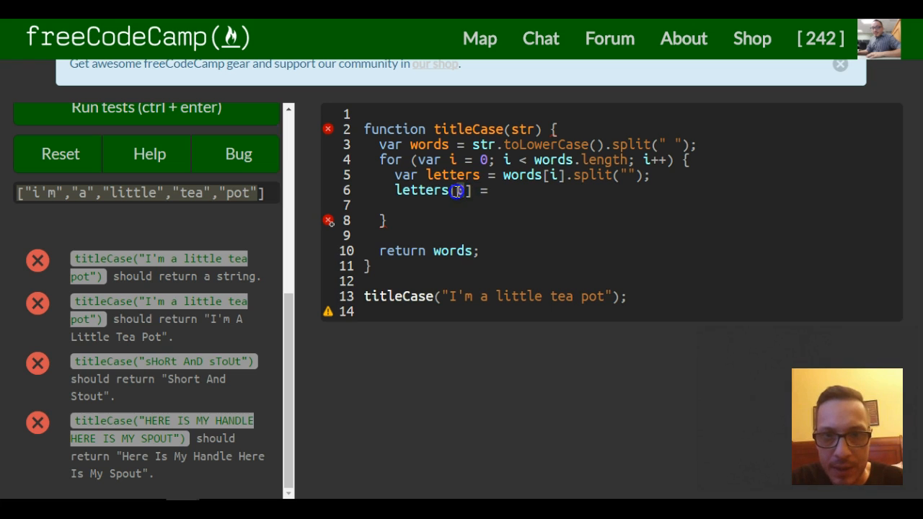
- Emphasize the first-letter index and start the assignment ' = letters' on line 6
{"action": "left_click", "coordinate": [470, 191]}
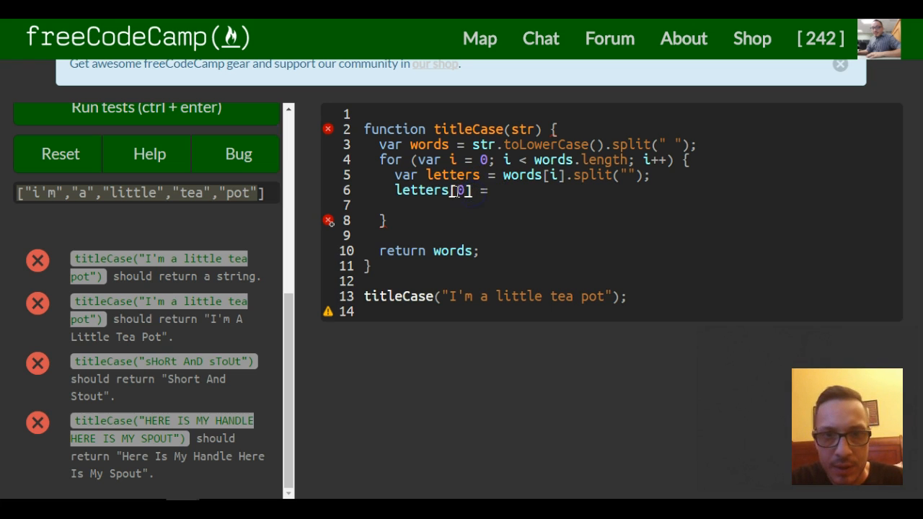
{"action": "double_click", "coordinate": [462, 190]}
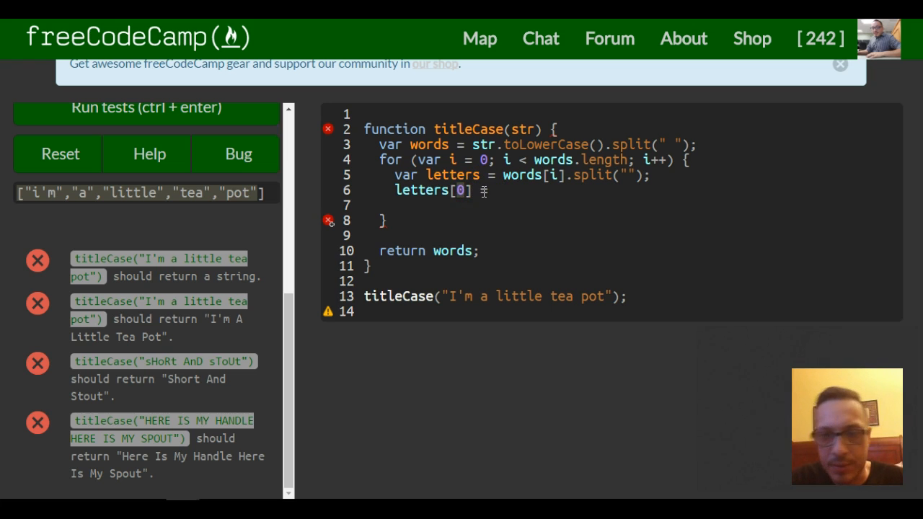
{"action": "type", "text": "="}
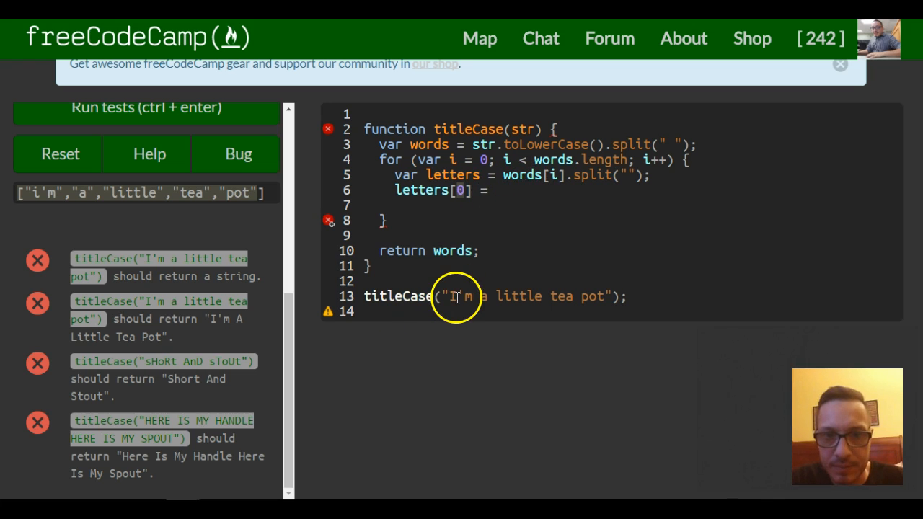
{"action": "left_click", "coordinate": [456, 296]}
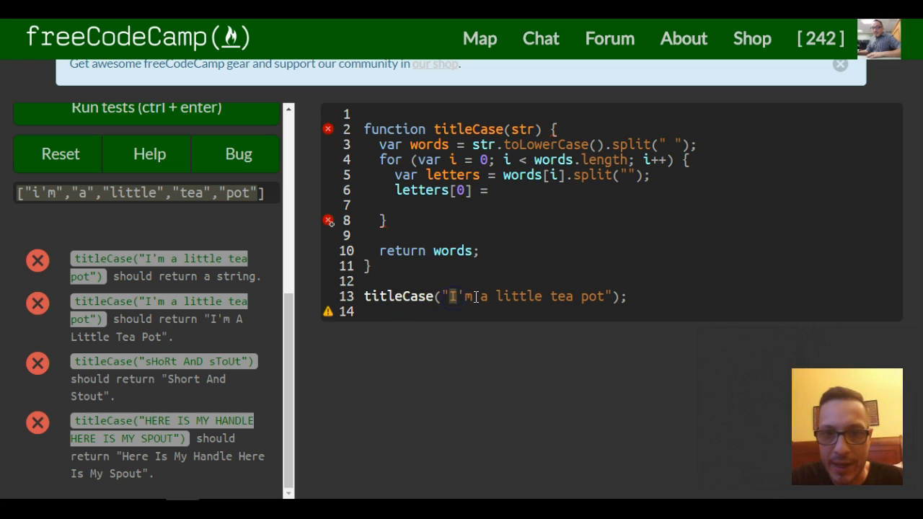
{"action": "left_click", "coordinate": [496, 182]}
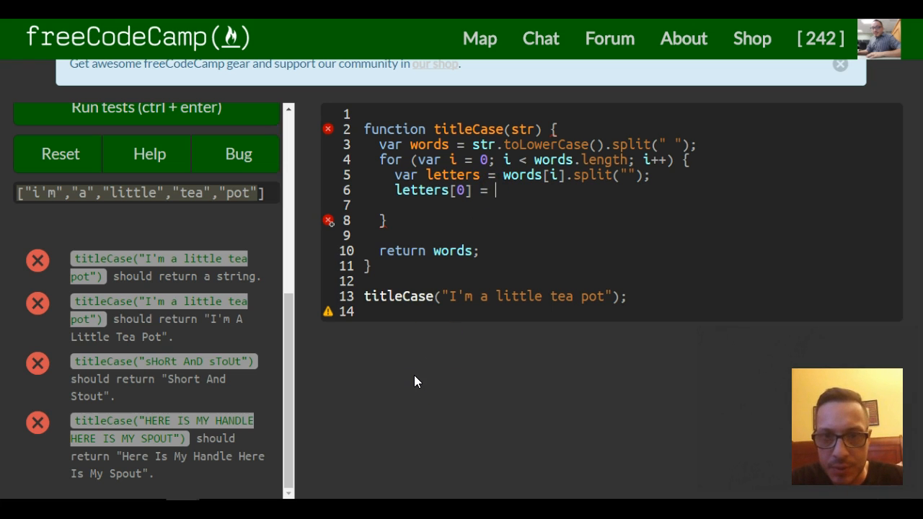
{"action": "type", "text": "letters[]"}
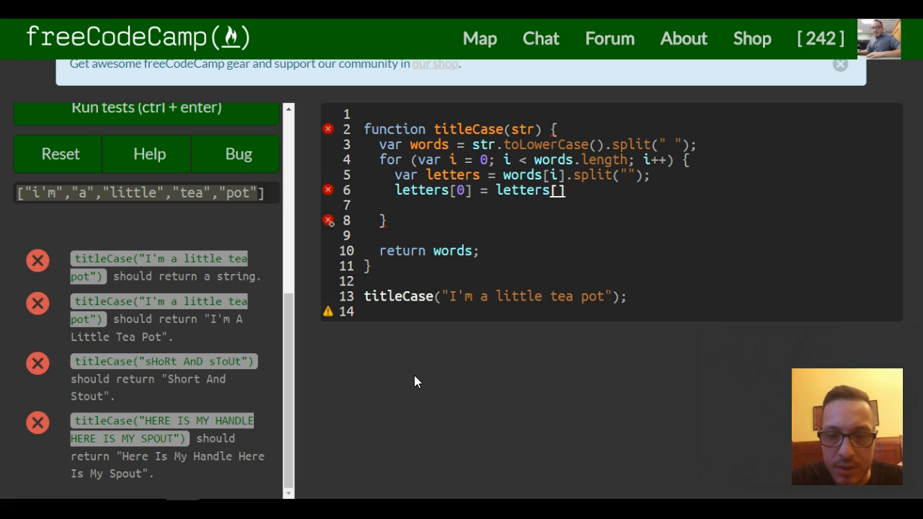
{"action": "type", "text": "]"}
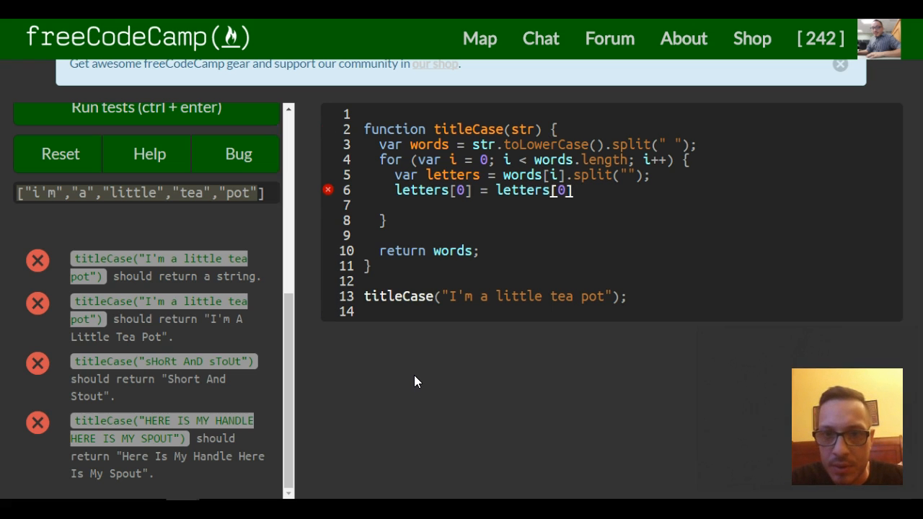
{"action": "type", "text": ".toUpperCase;"}
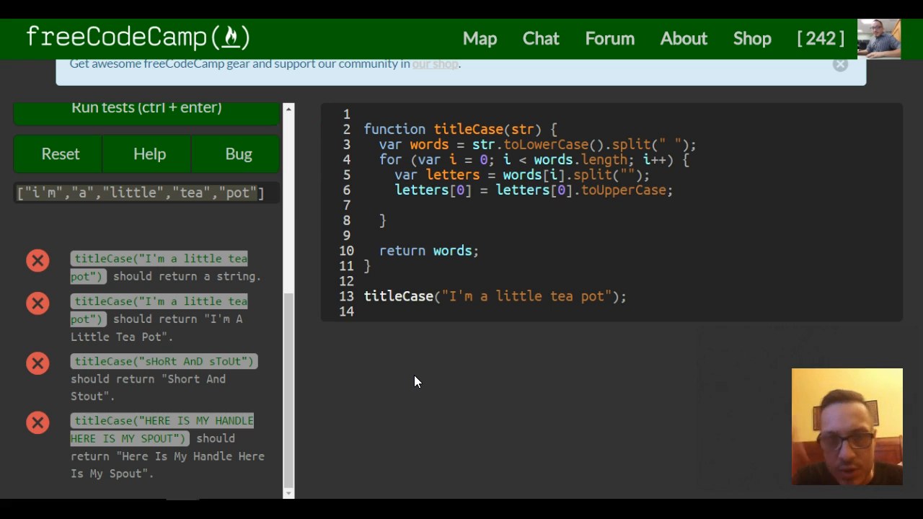
- Complete line 6 as letters[0] = letters[0].toUpperCase;
{"action": "double_click", "coordinate": [462, 189]}
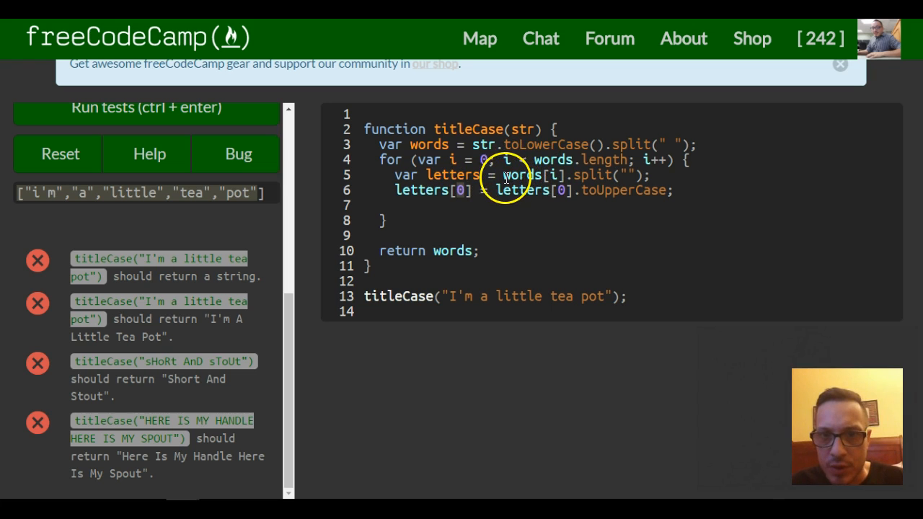
- Highlight words[i] and the first letters of I'm and little in the sample call
{"action": "left_click_drag", "start_coordinate": [503, 176], "coordinate": [566, 175]}
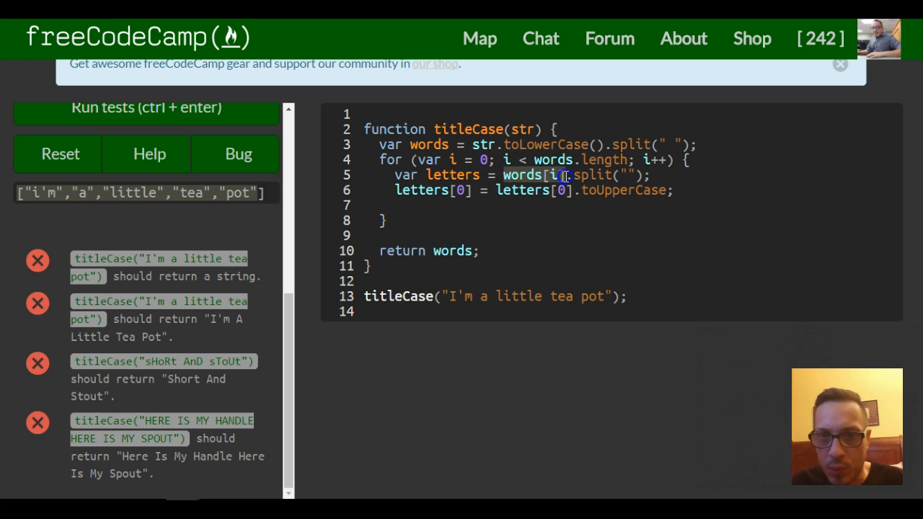
{"action": "left_click_drag", "start_coordinate": [472, 297], "coordinate": [447, 297]}
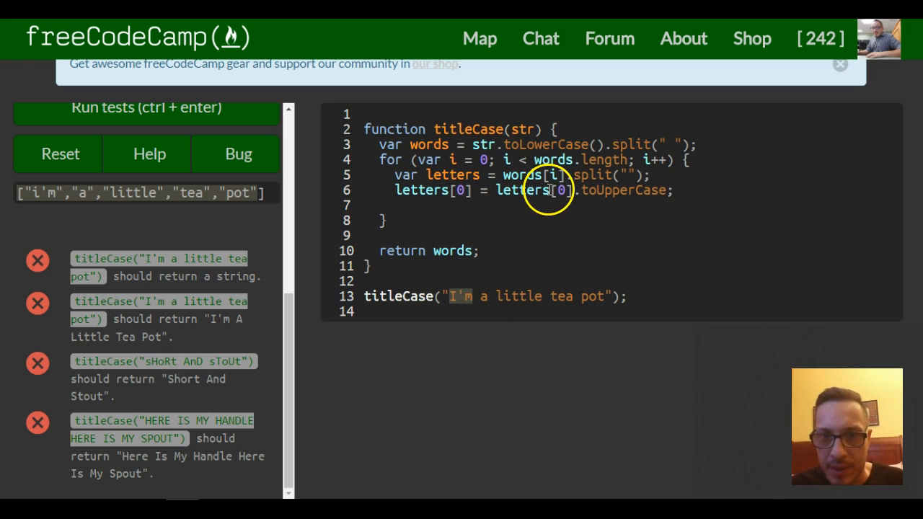
{"action": "left_click", "coordinate": [458, 296]}
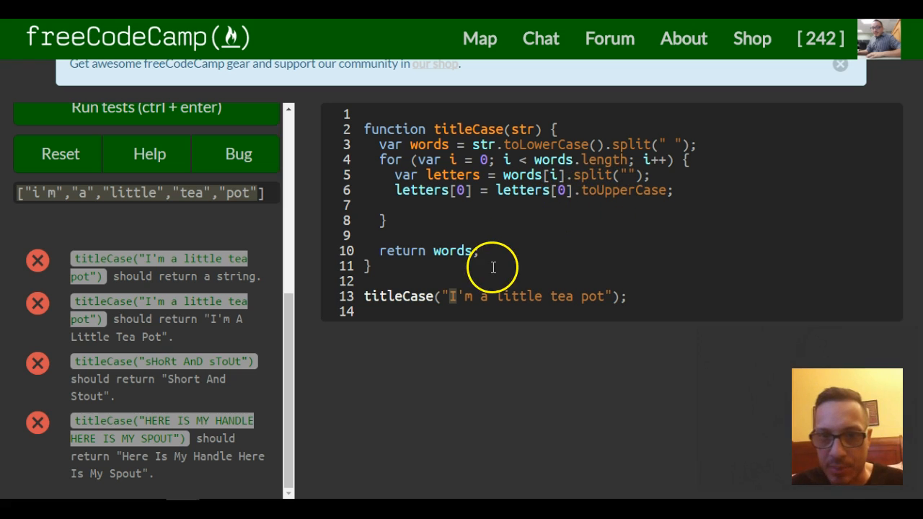
{"action": "left_click", "coordinate": [490, 296]}
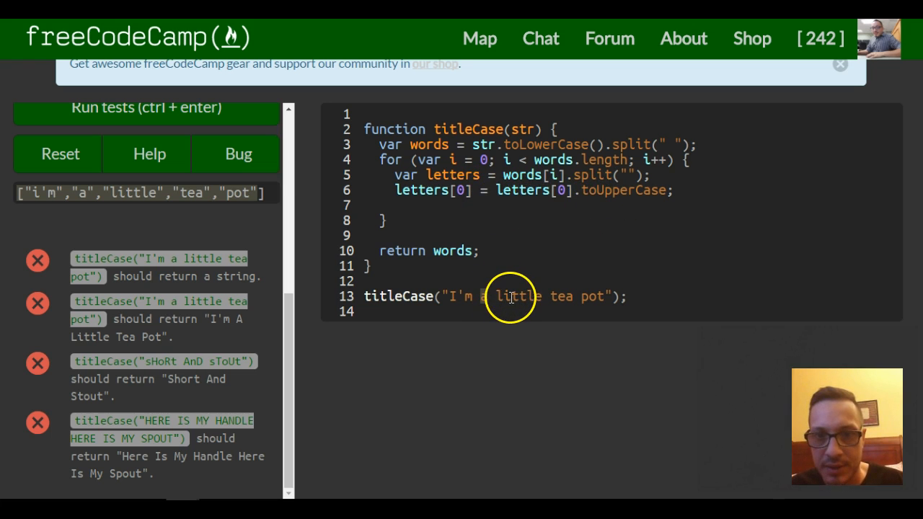
- Point at little's first letter, then start line 7 with words[i]
{"action": "left_click_drag", "start_coordinate": [498, 297], "coordinate": [541, 297]}
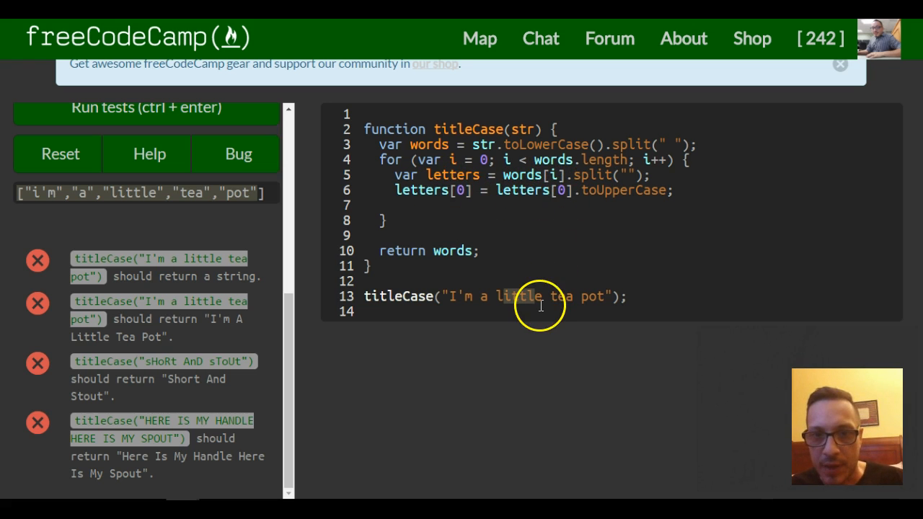
{"action": "left_click_drag", "start_coordinate": [543, 297], "coordinate": [503, 296]}
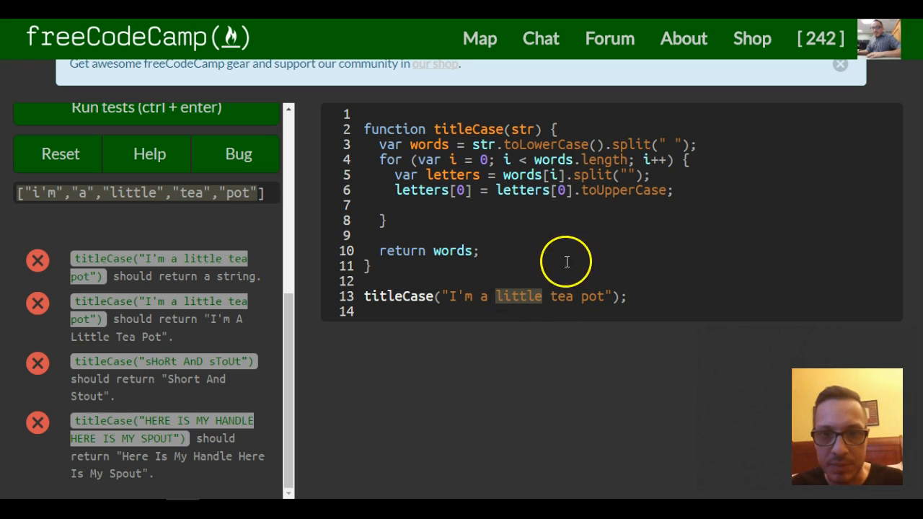
{"action": "left_click", "coordinate": [497, 296]}
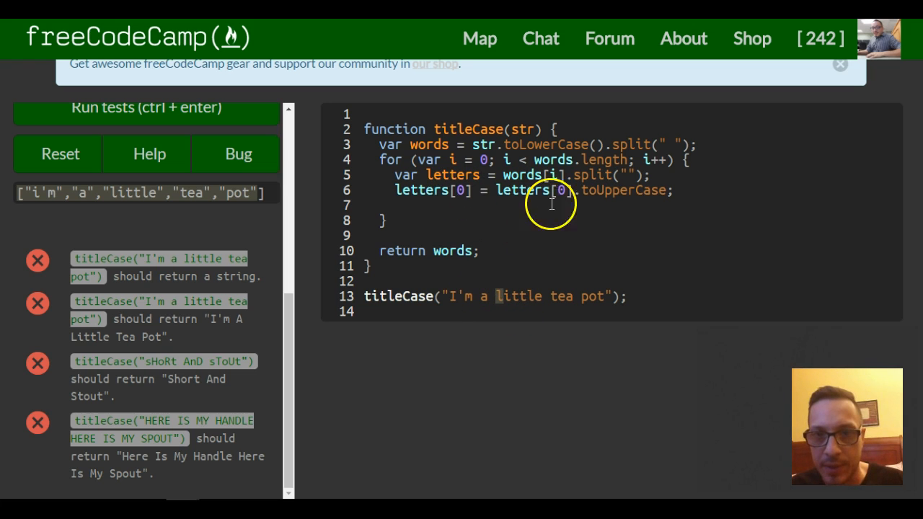
{"action": "left_click", "coordinate": [689, 191]}
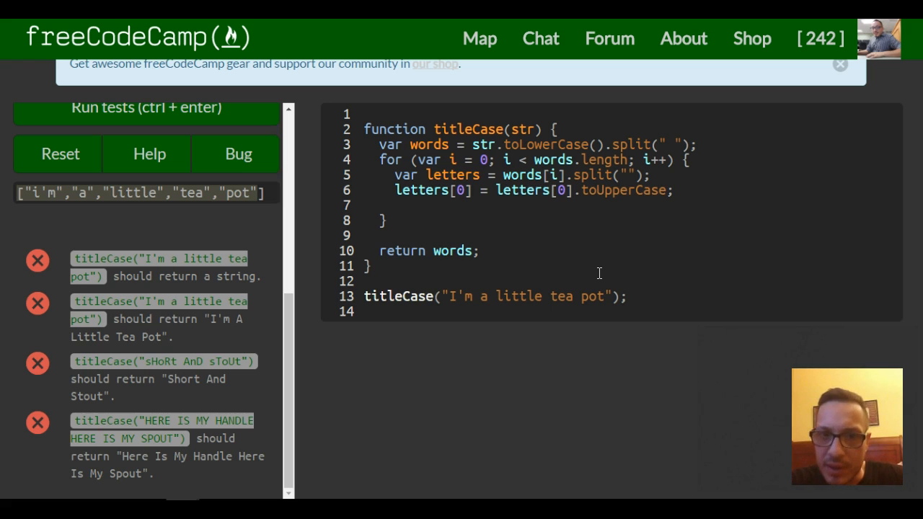
{"action": "type", "text": "words"}
{"action": "type", "text": "[]"}
{"action": "type", "text": "i"}
{"action": "key", "text": "Right"}
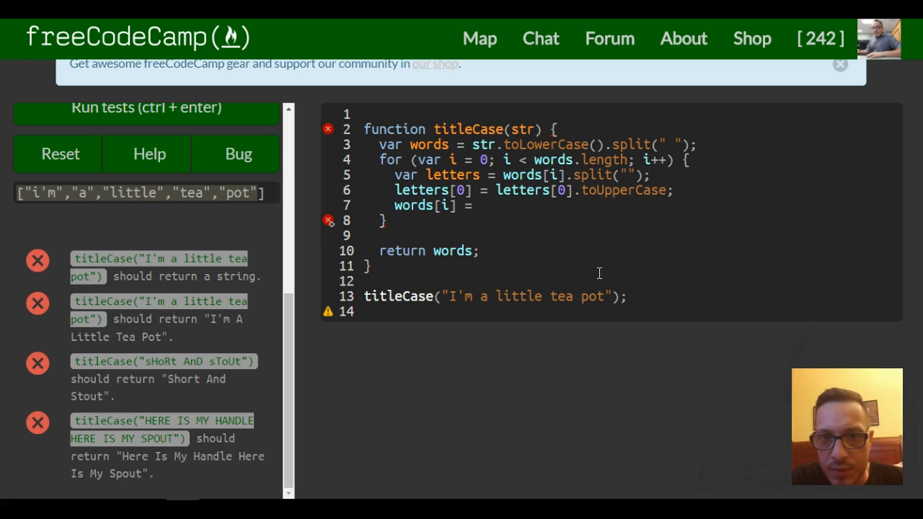
{"action": "type", "text": "tters.join();"}
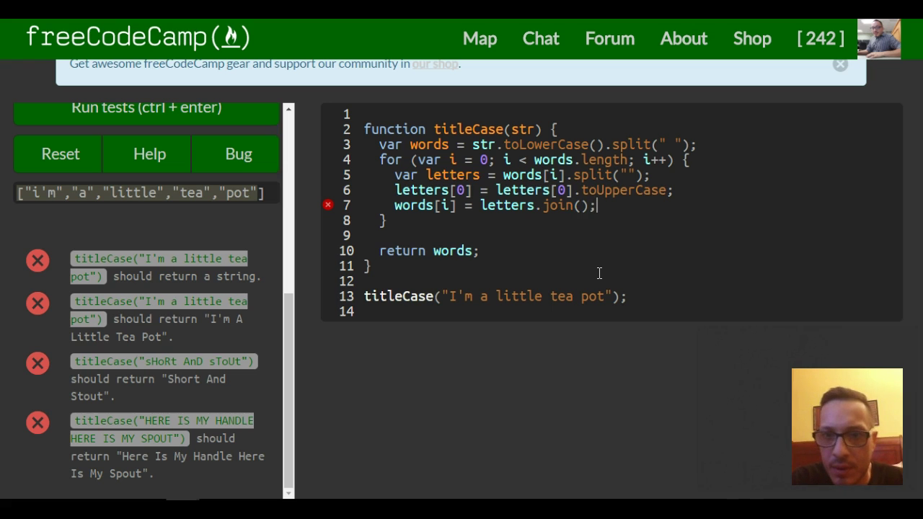
- Complete line 7 as words[i] = letters.join(""); and point out words[i] and letters
{"action": "key", "text": "Left"}
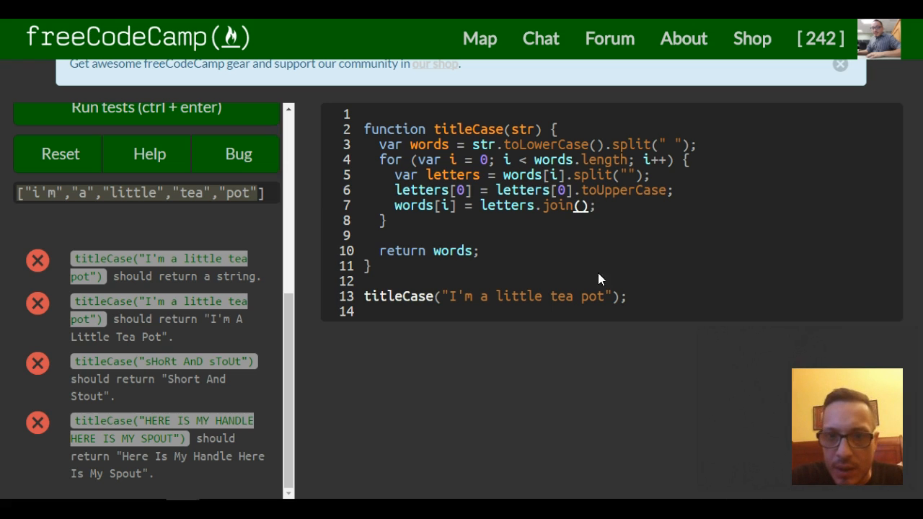
{"action": "type", "text": "\""}
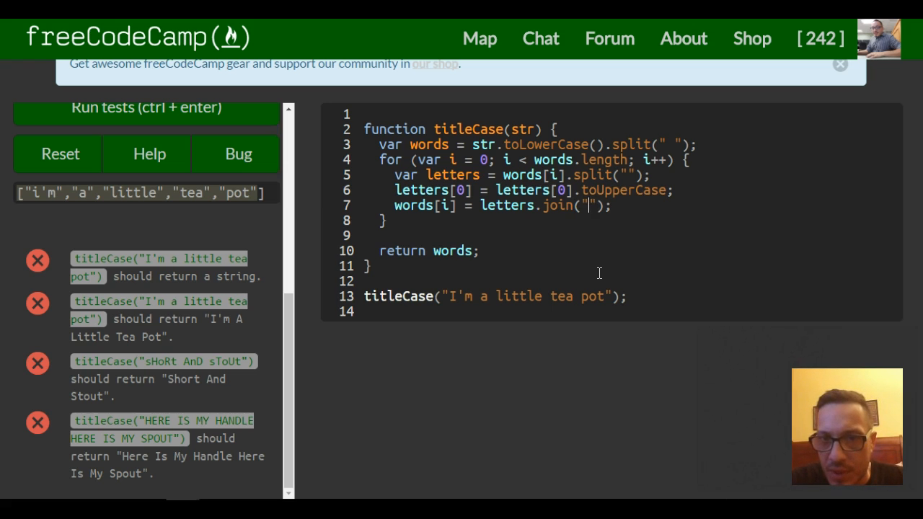
{"action": "key", "text": "Right"}
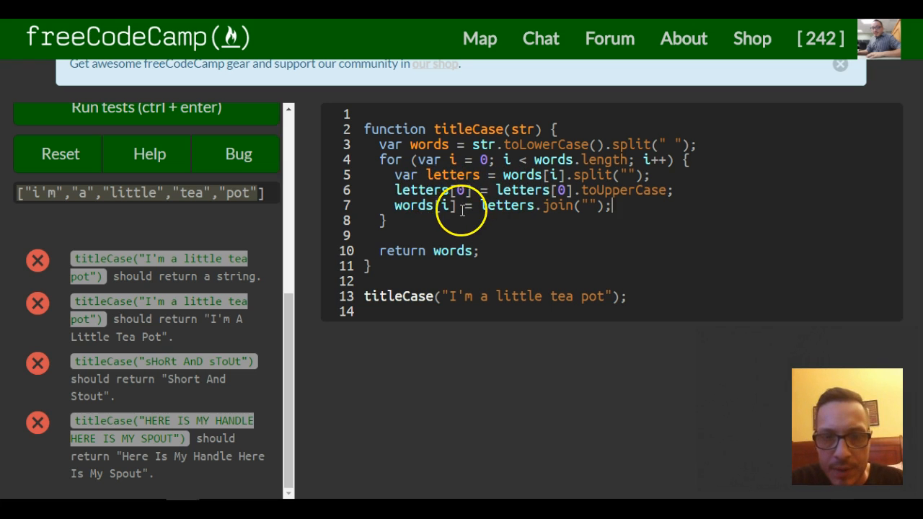
{"action": "left_click_drag", "start_coordinate": [457, 205], "coordinate": [398, 207]}
{"action": "left_click", "coordinate": [481, 206]}
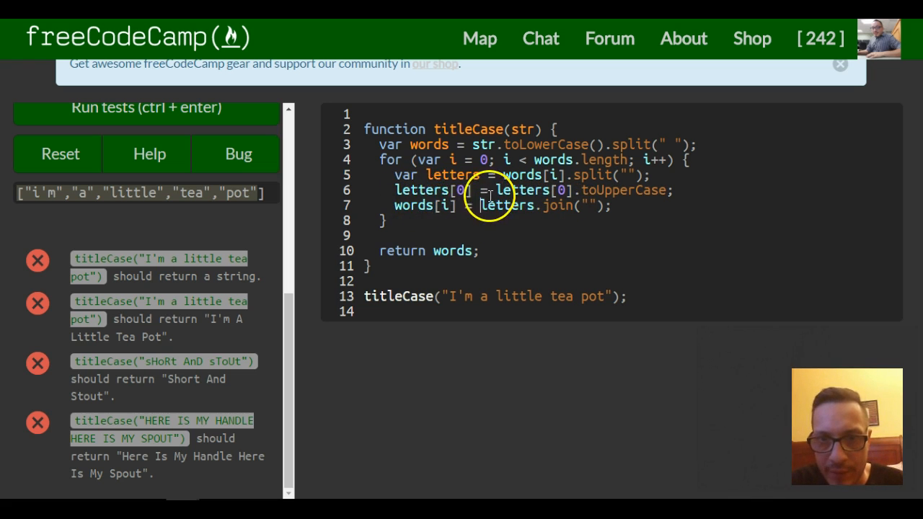
{"action": "double_click", "coordinate": [446, 205]}
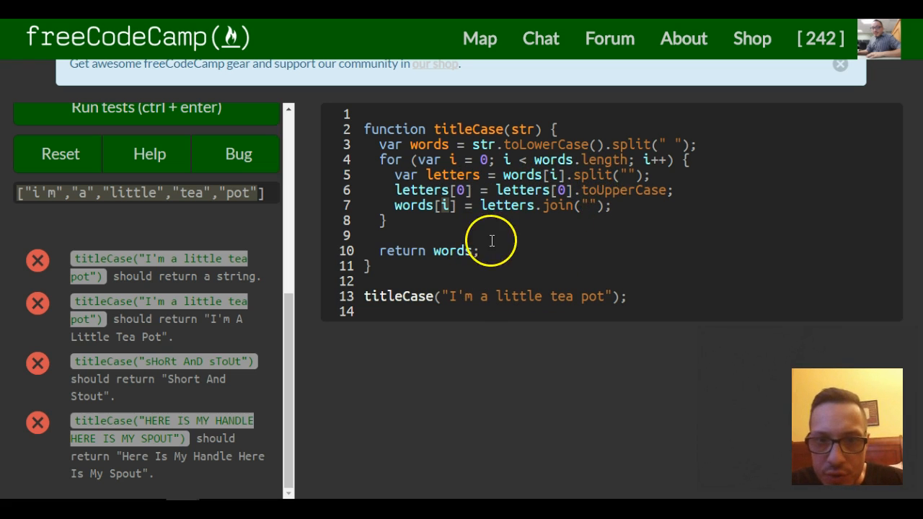
- Change the return statement to return words.join(" ");
{"action": "left_click", "coordinate": [451, 250]}
{"action": "type", "text": ".join(\" \")"}
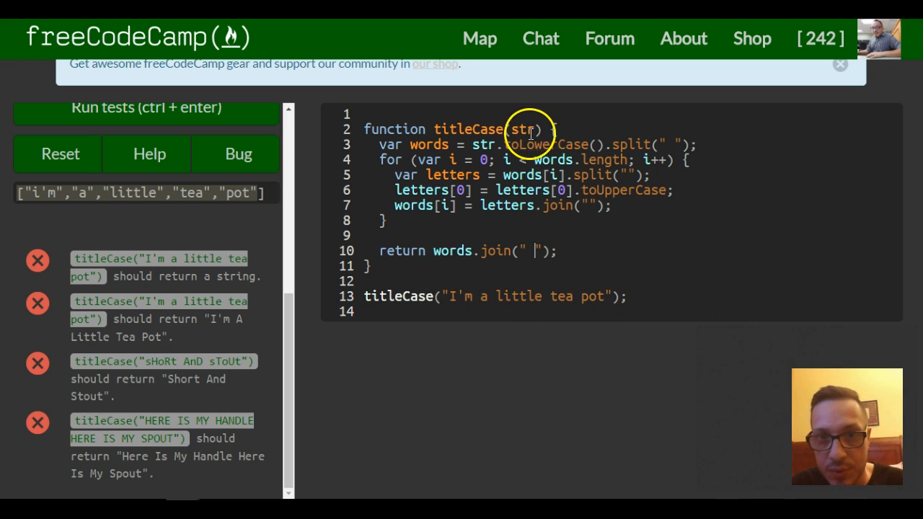
{"action": "left_click_drag", "start_coordinate": [536, 131], "coordinate": [515, 131]}
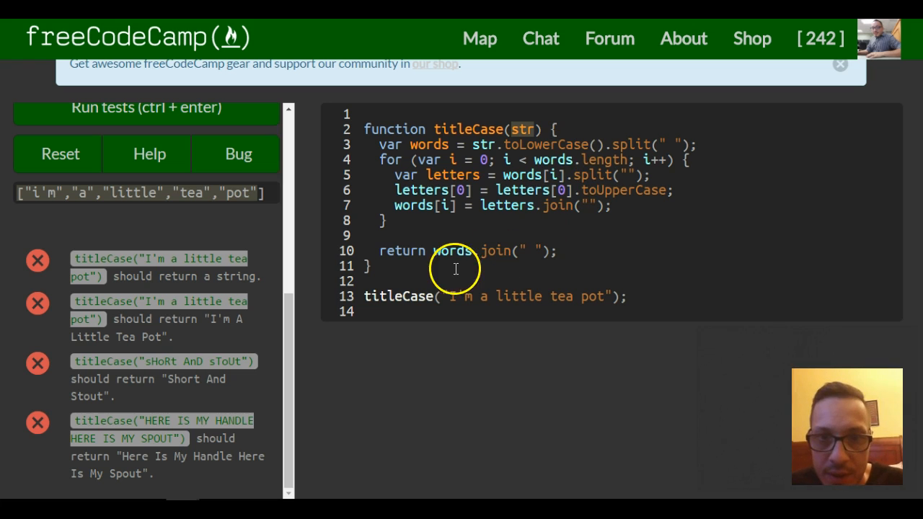
{"action": "left_click_drag", "start_coordinate": [449, 297], "coordinate": [591, 298]}
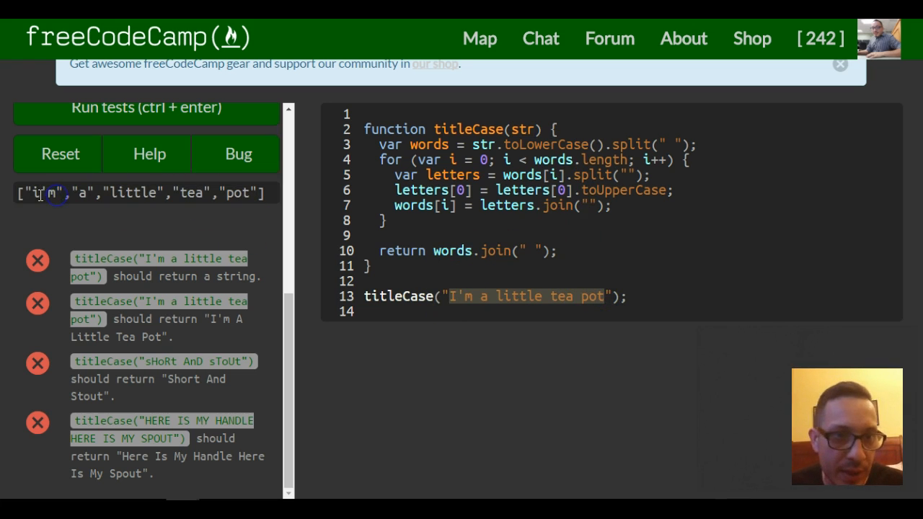
{"action": "left_click_drag", "start_coordinate": [26, 193], "coordinate": [258, 195]}
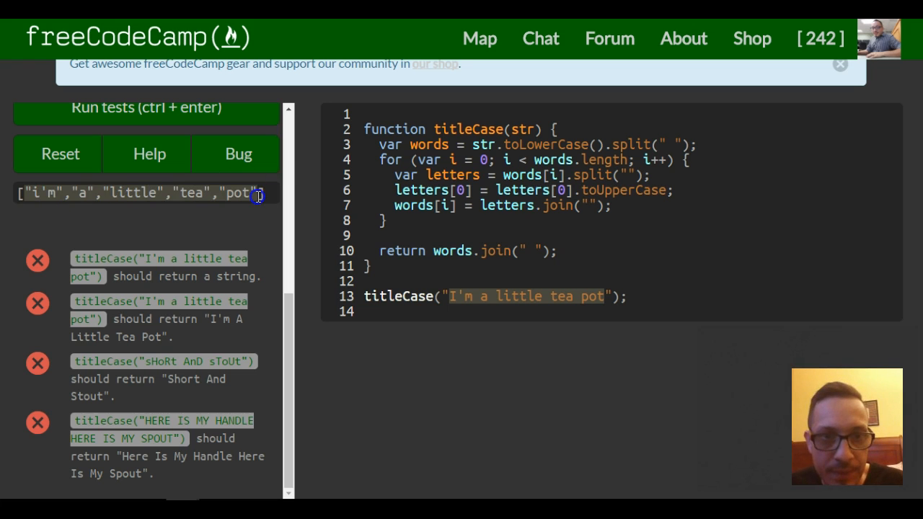
{"action": "left_click", "coordinate": [350, 186]}
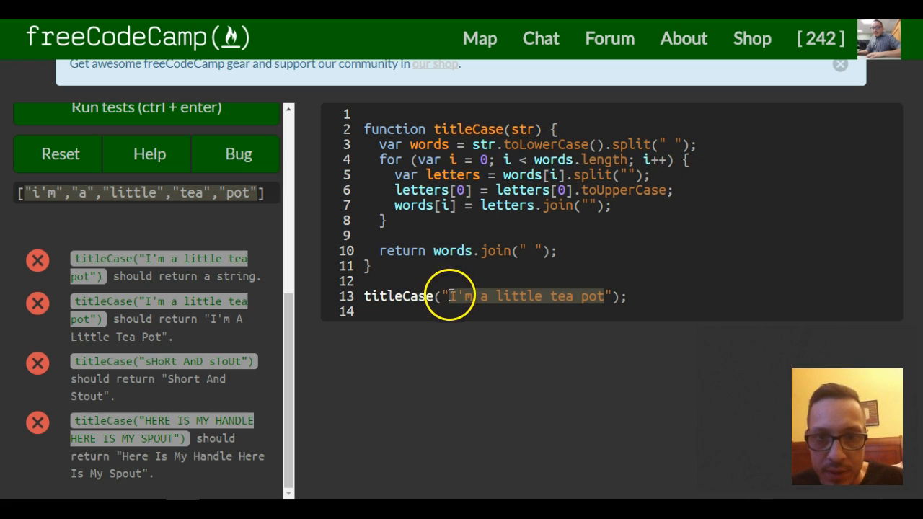
{"action": "left_click_drag", "start_coordinate": [449, 296], "coordinate": [587, 294]}
{"action": "left_click", "coordinate": [570, 270]}
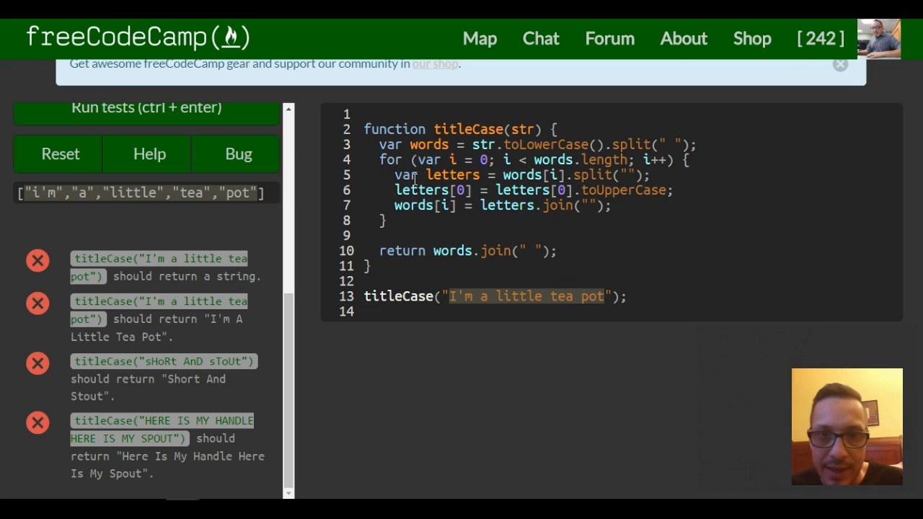
{"action": "left_click", "coordinate": [509, 175]}
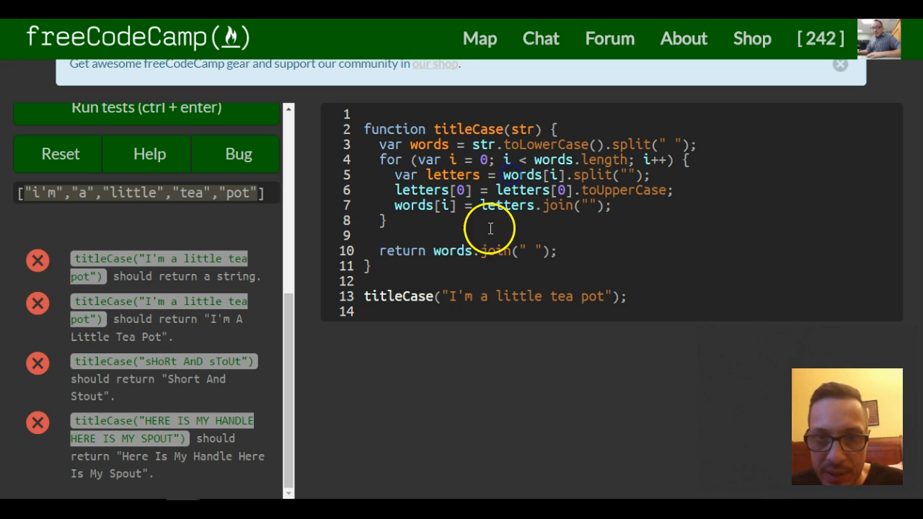
{"action": "double_click", "coordinate": [470, 297]}
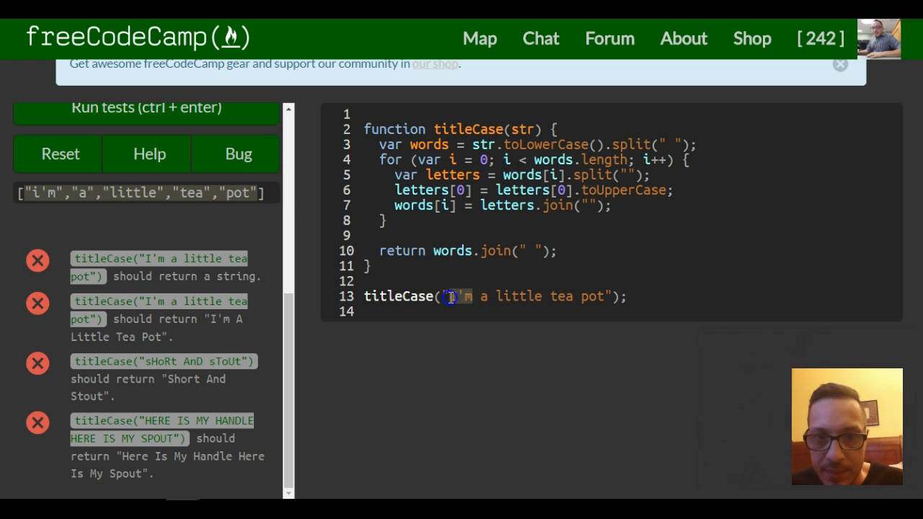
{"action": "left_click", "coordinate": [493, 297]}
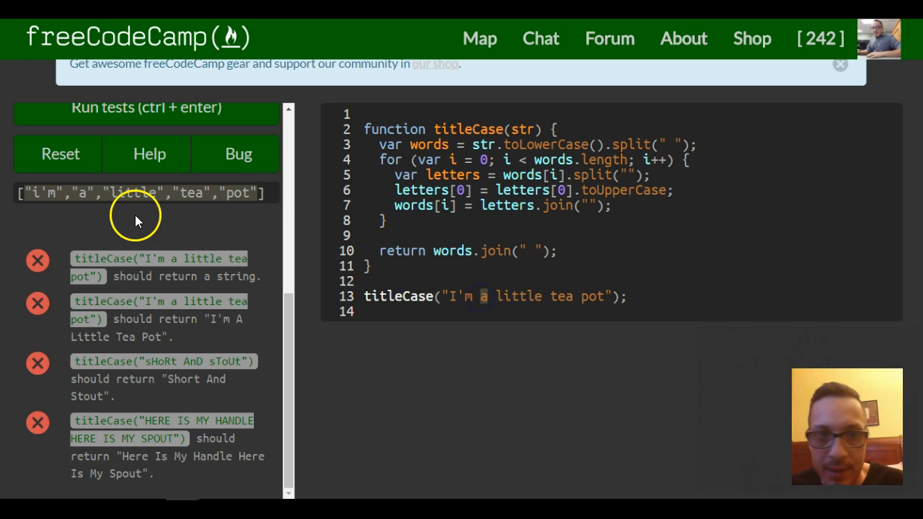
{"action": "left_click", "coordinate": [78, 192]}
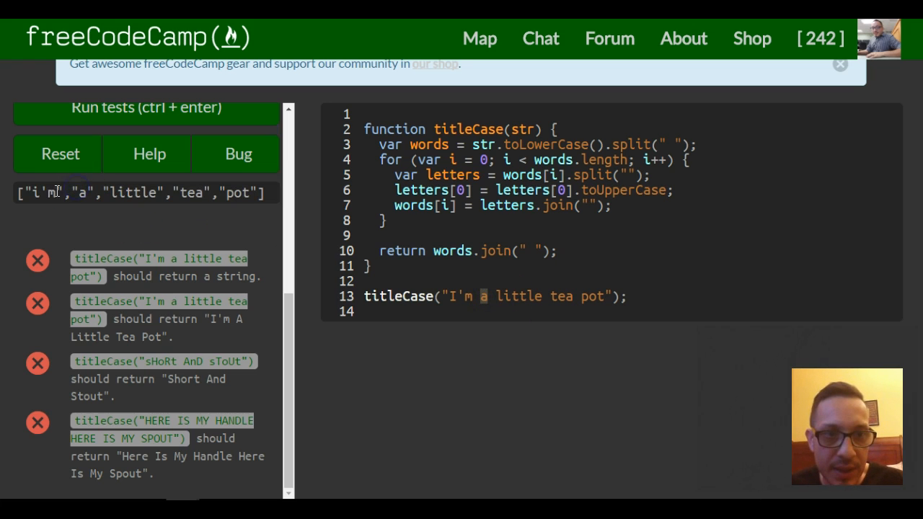
{"action": "double_click", "coordinate": [33, 193]}
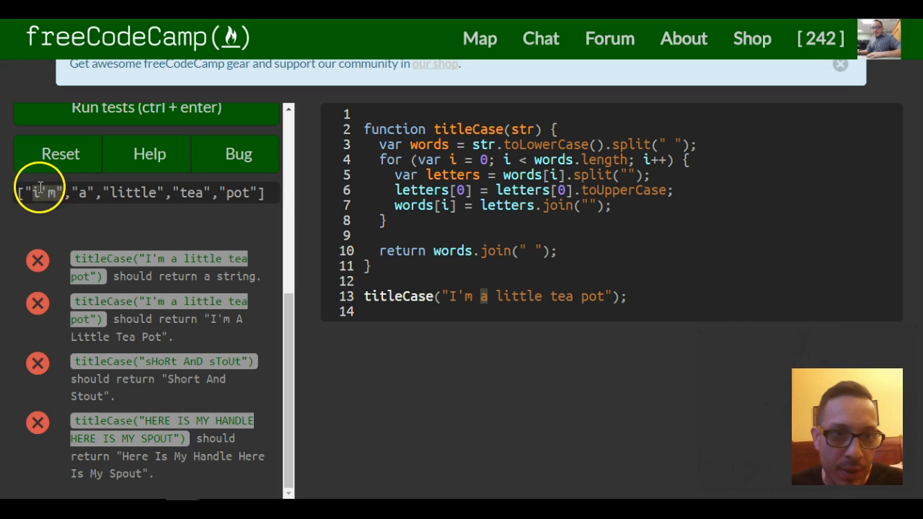
{"action": "left_click", "coordinate": [34, 194]}
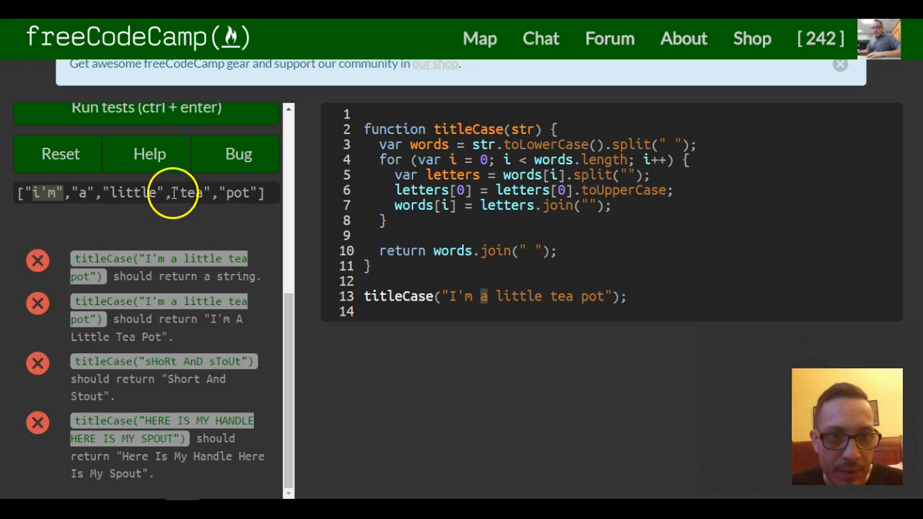
{"action": "left_click", "coordinate": [59, 196]}
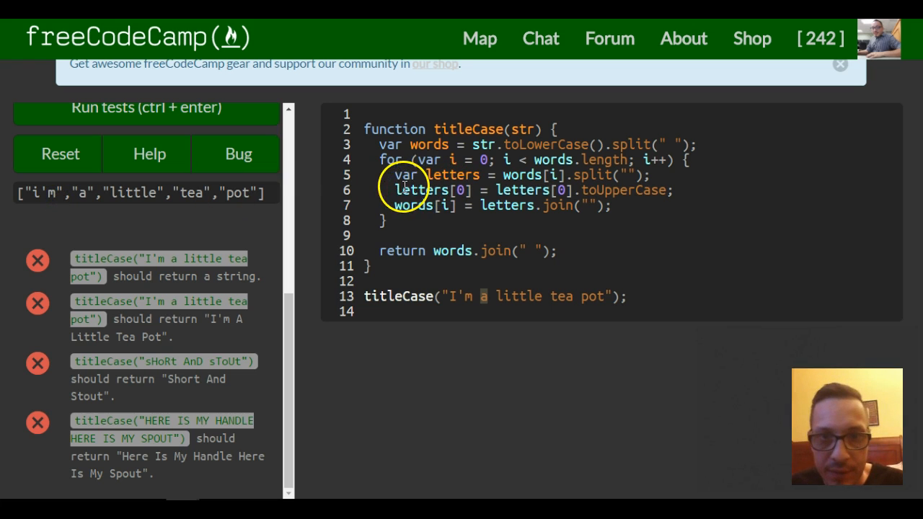
{"action": "left_click_drag", "start_coordinate": [395, 191], "coordinate": [473, 207]}
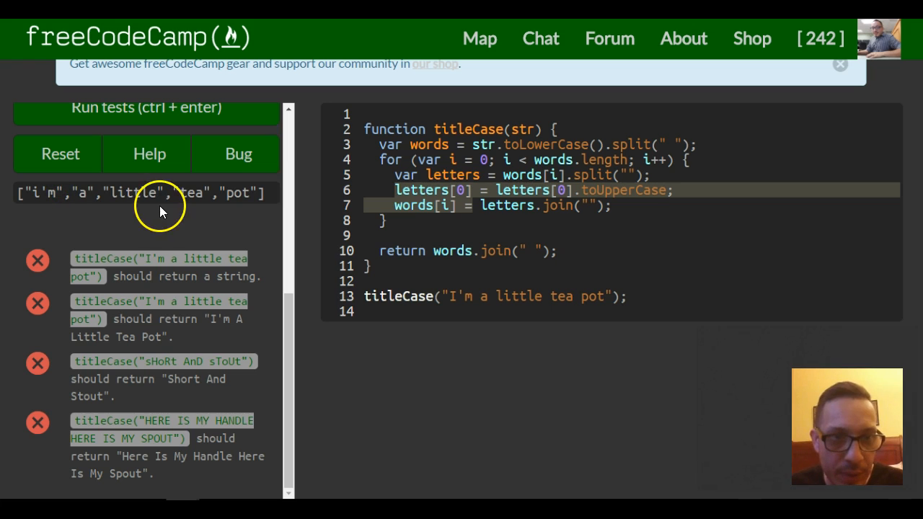
{"action": "double_click", "coordinate": [53, 193]}
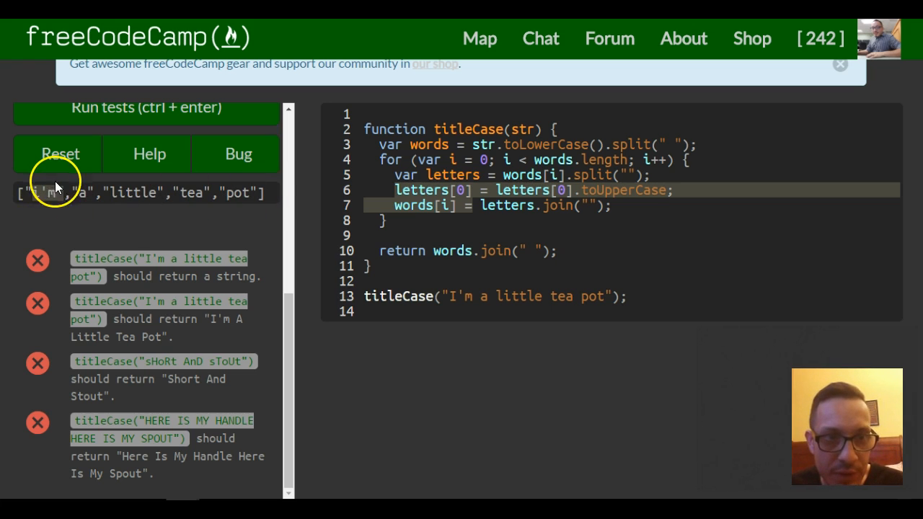
{"action": "left_click", "coordinate": [465, 205]}
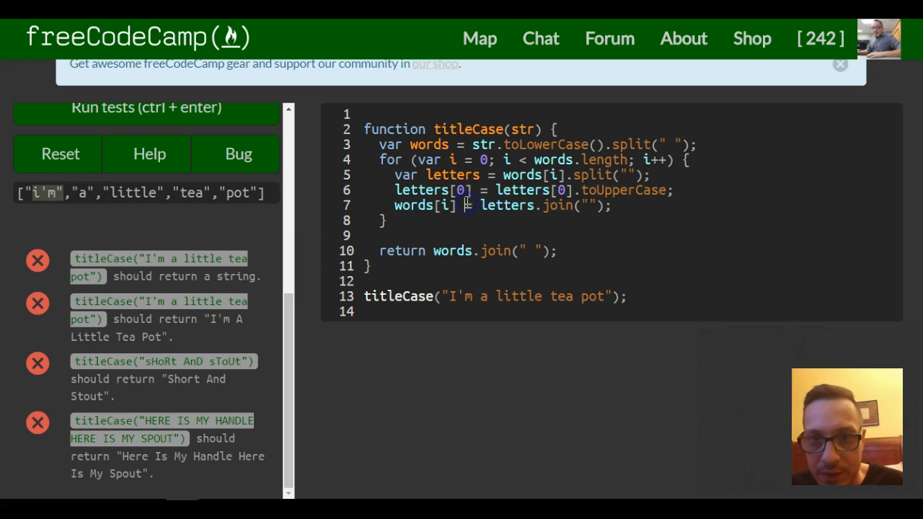
{"action": "left_click_drag", "start_coordinate": [396, 190], "coordinate": [482, 189]}
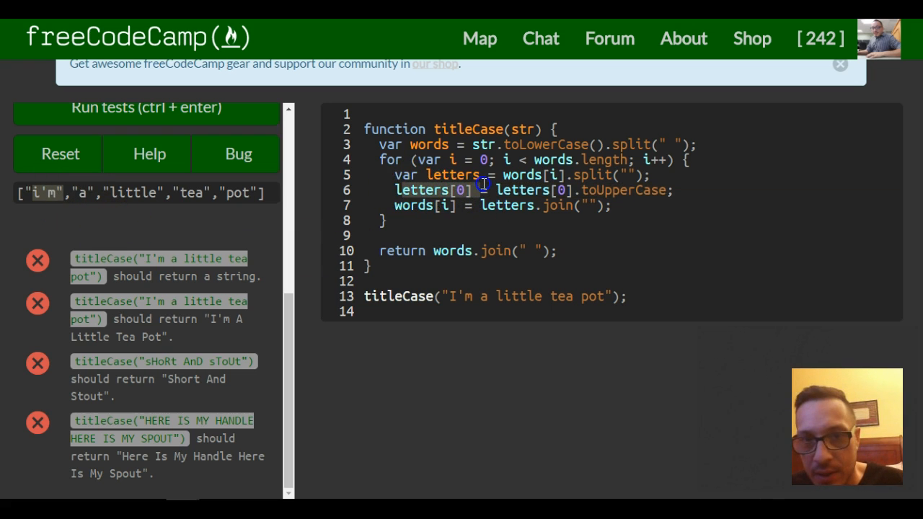
{"action": "left_click", "coordinate": [427, 174]}
{"action": "left_click_drag", "start_coordinate": [427, 175], "coordinate": [635, 177]}
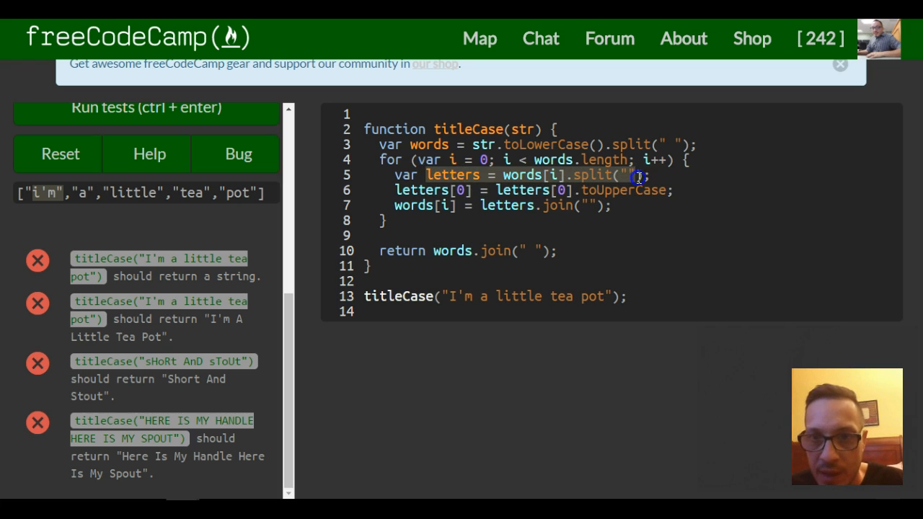
{"action": "left_click", "coordinate": [411, 189]}
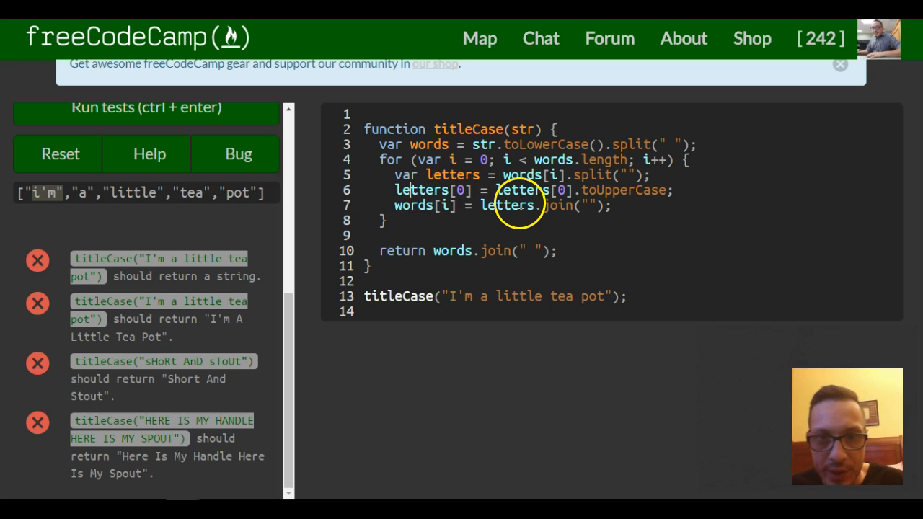
{"action": "left_click", "coordinate": [422, 207]}
{"action": "left_click_drag", "start_coordinate": [426, 175], "coordinate": [575, 178]}
{"action": "left_click_drag", "start_coordinate": [481, 205], "coordinate": [608, 205]}
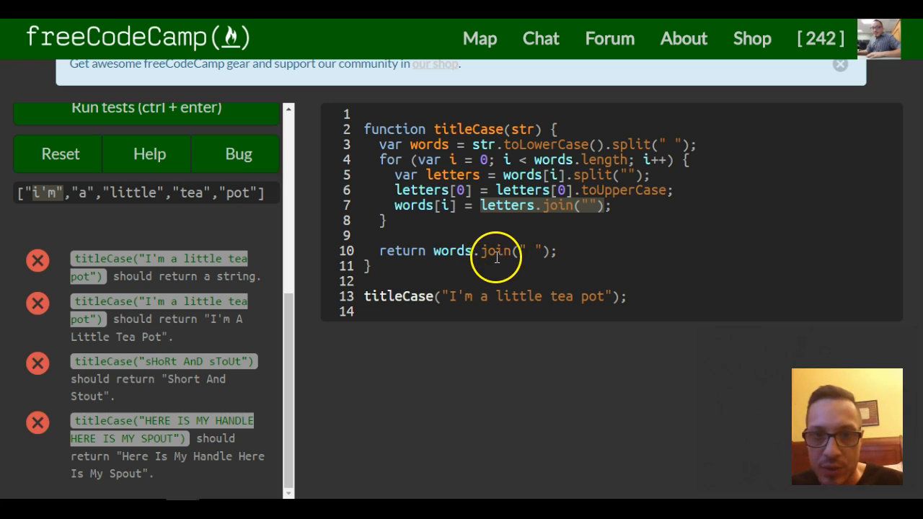
{"action": "left_click_drag", "start_coordinate": [30, 191], "coordinate": [250, 192]}
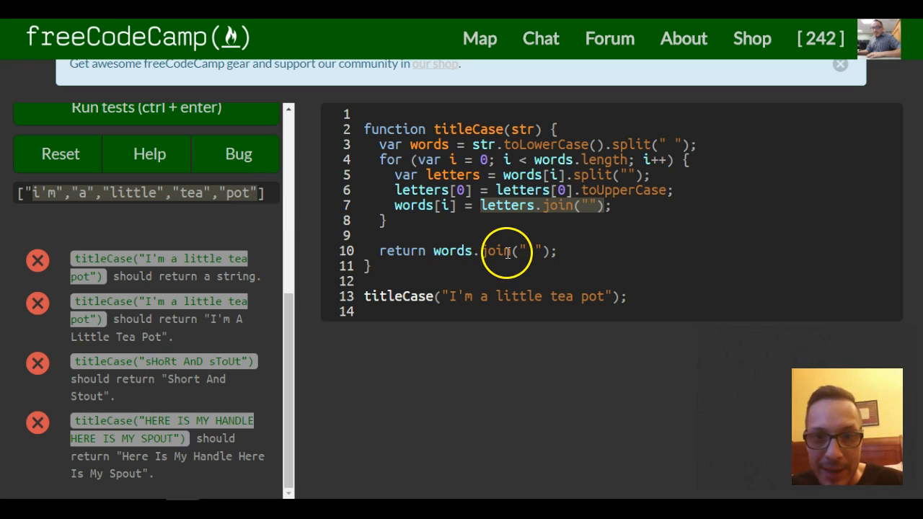
{"action": "left_click", "coordinate": [219, 200]}
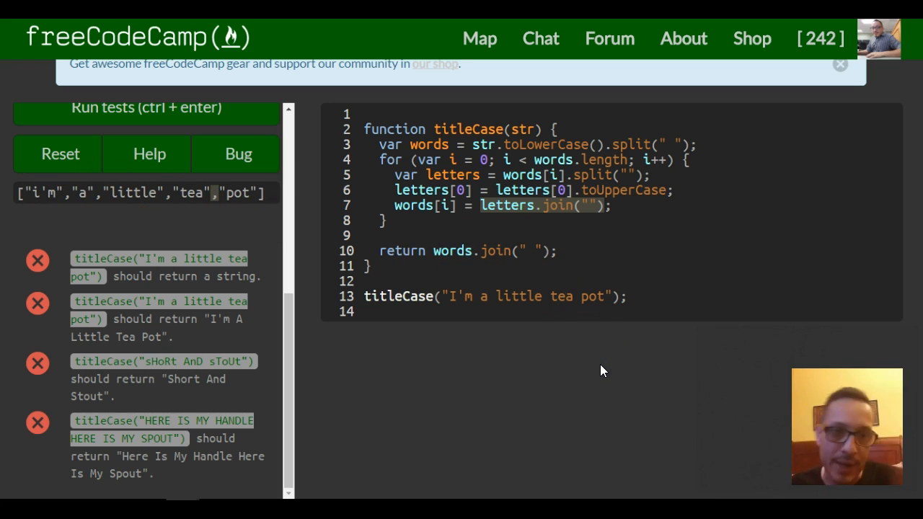
- Run the tests twice and highlight the toUpperCase function text leaking into the output
{"action": "left_click", "coordinate": [166, 115]}
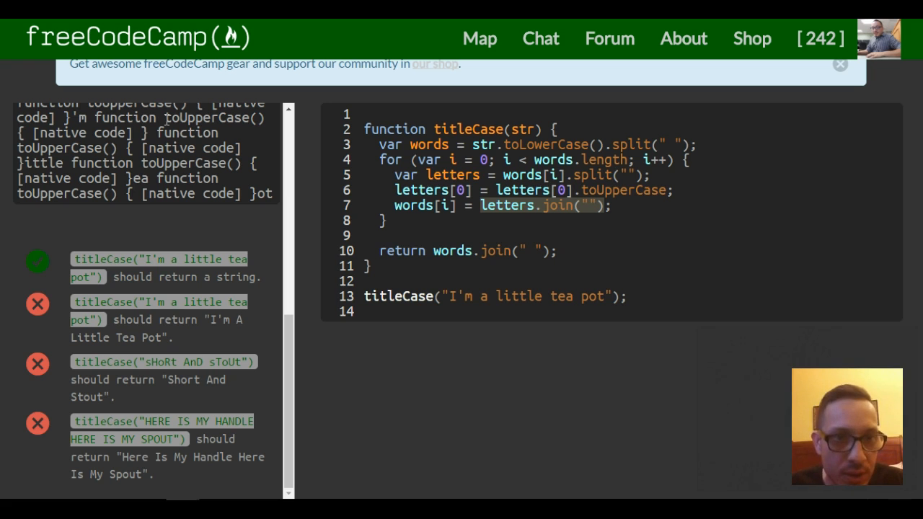
{"action": "scroll", "coordinate": [166, 216], "scroll_direction": "up", "scroll_amount": 5}
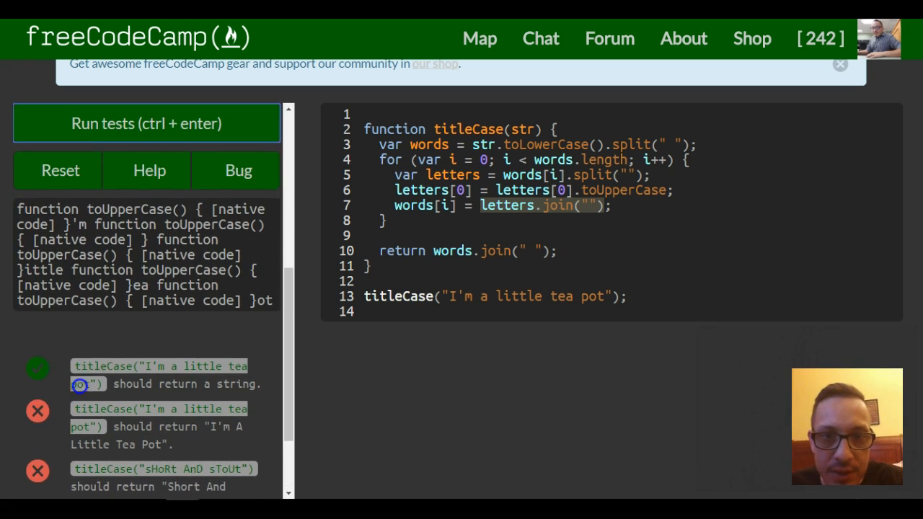
{"action": "scroll", "coordinate": [81, 404], "scroll_direction": "up", "scroll_amount": 1}
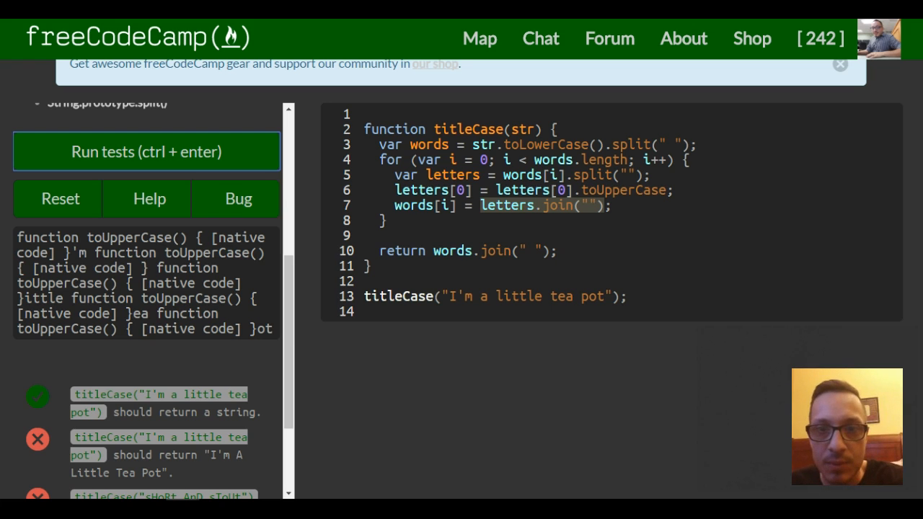
{"action": "left_click", "coordinate": [90, 151]}
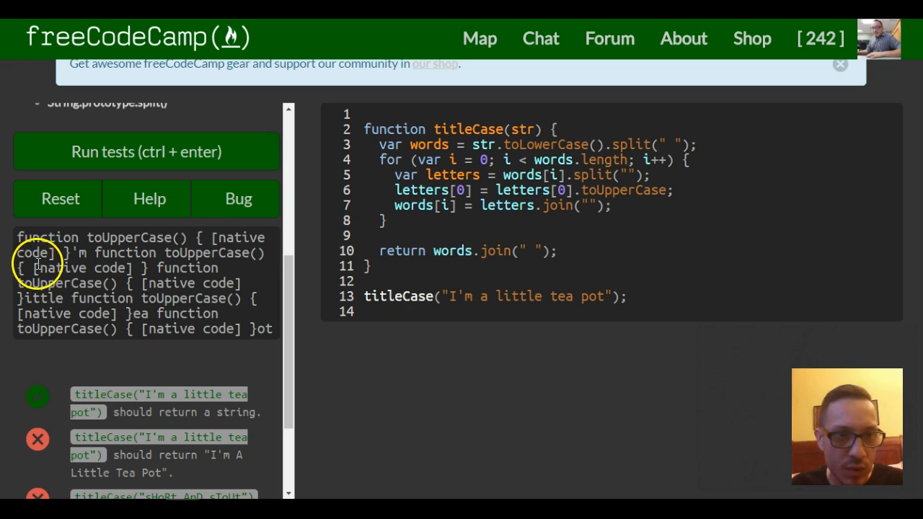
{"action": "left_click_drag", "start_coordinate": [18, 237], "coordinate": [189, 238]}
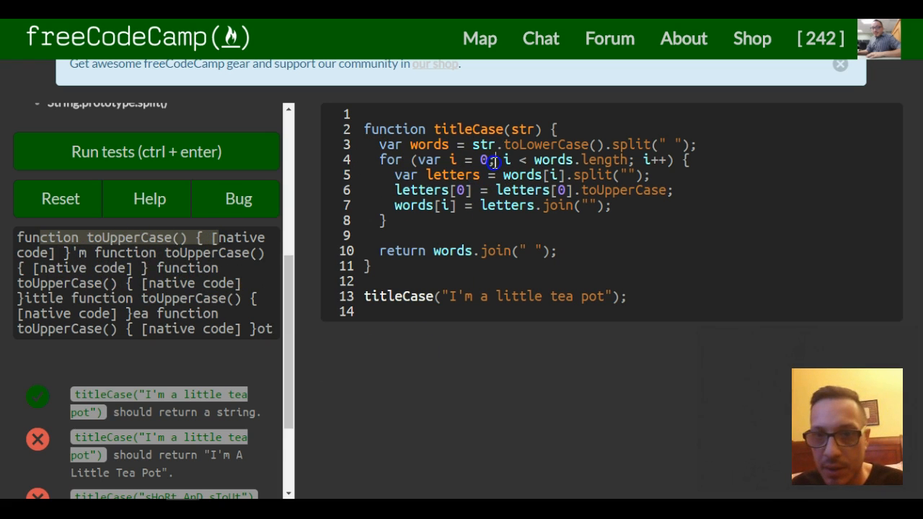
- Add () to call toUpperCase on line 6 and rerun the tests
{"action": "left_click", "coordinate": [598, 190]}
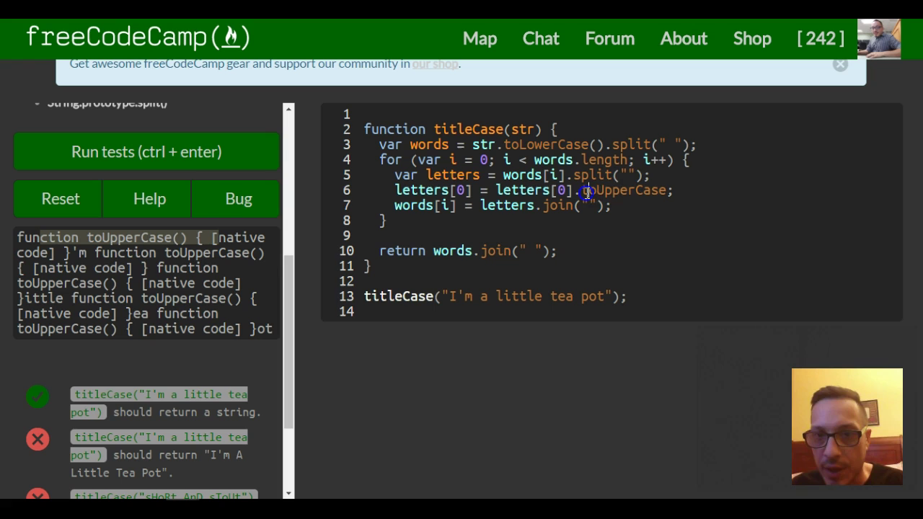
{"action": "left_click", "coordinate": [667, 190]}
{"action": "type", "text": "()"}
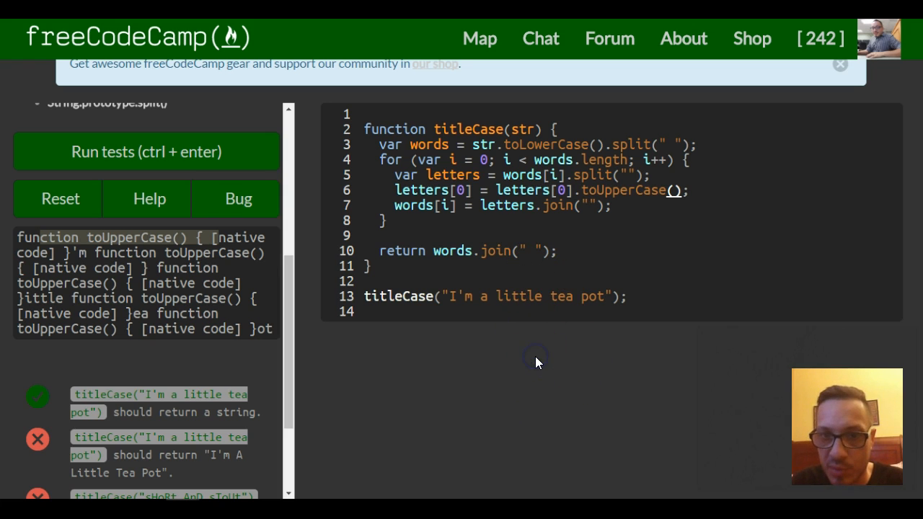
{"action": "left_click", "coordinate": [182, 153]}
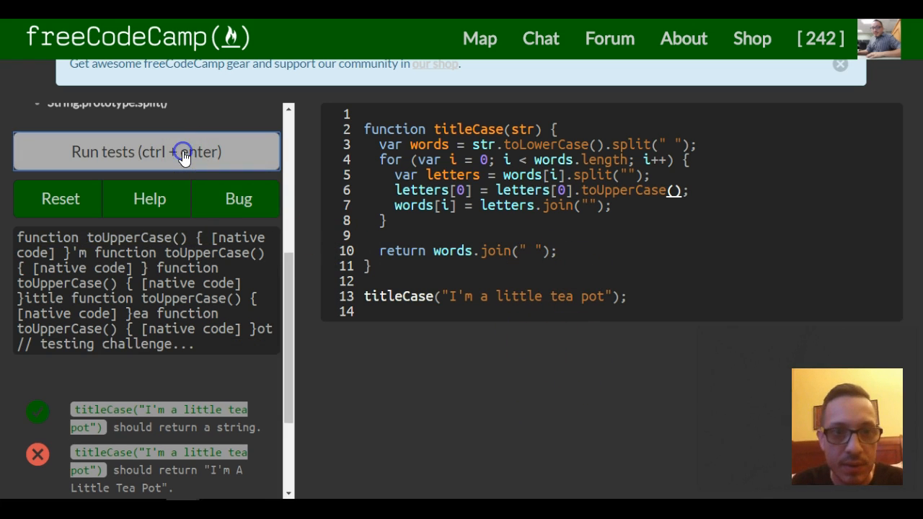